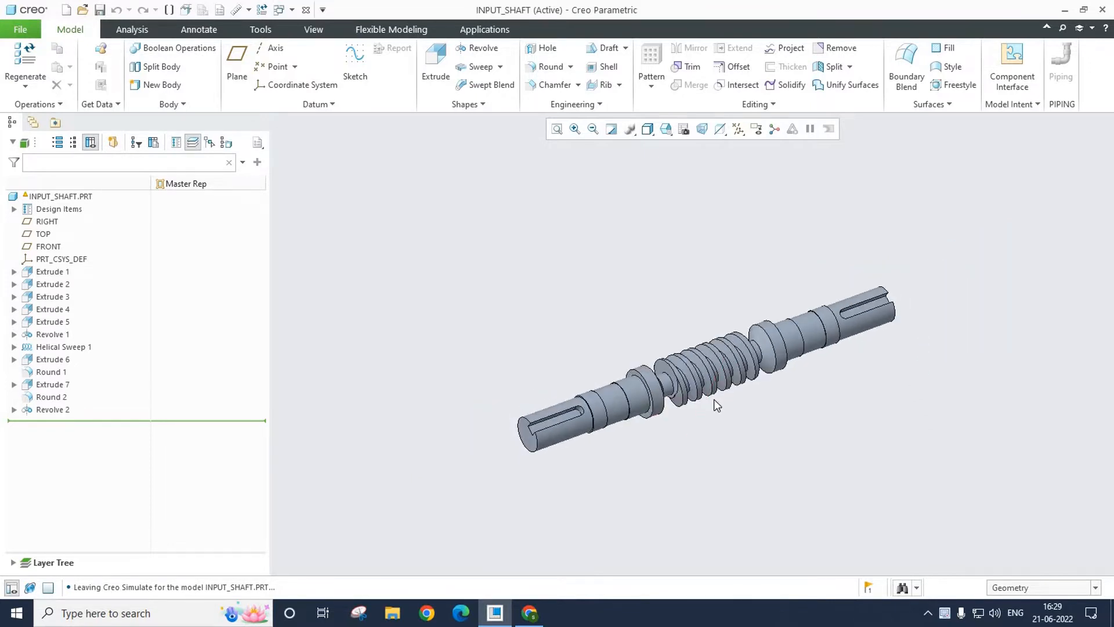
Step: Enter the structural simulation environment and assign Stainless_steel_austenitic from the ferrous metals library to the input shaft, overriding the model's existing copy
{"action": "left_click", "coordinate": [496, 33]}
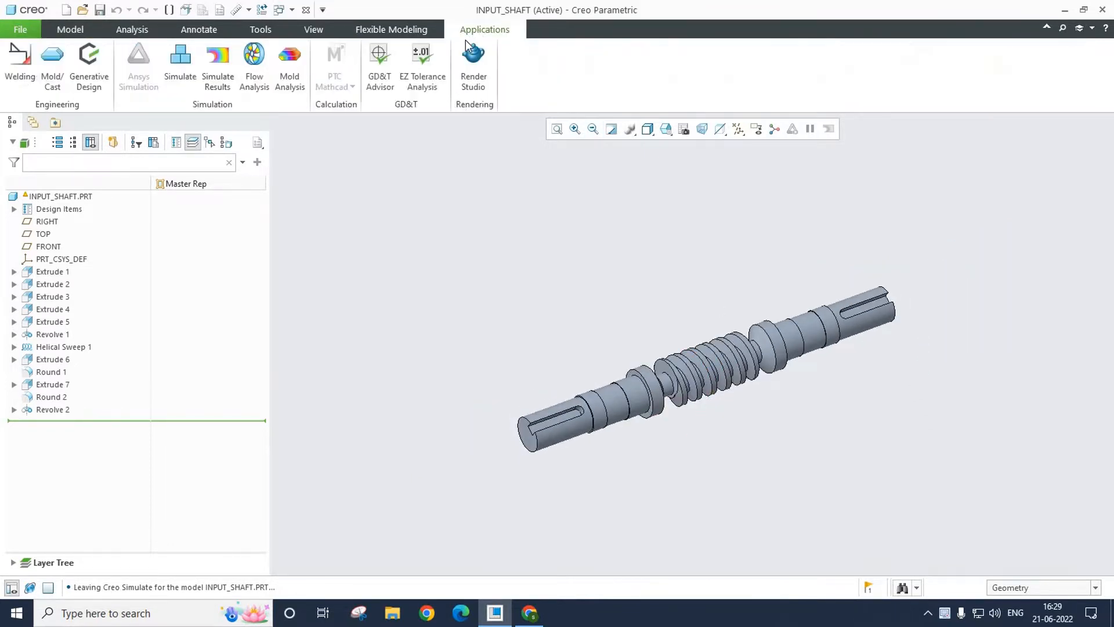
{"action": "left_click", "coordinate": [181, 69]}
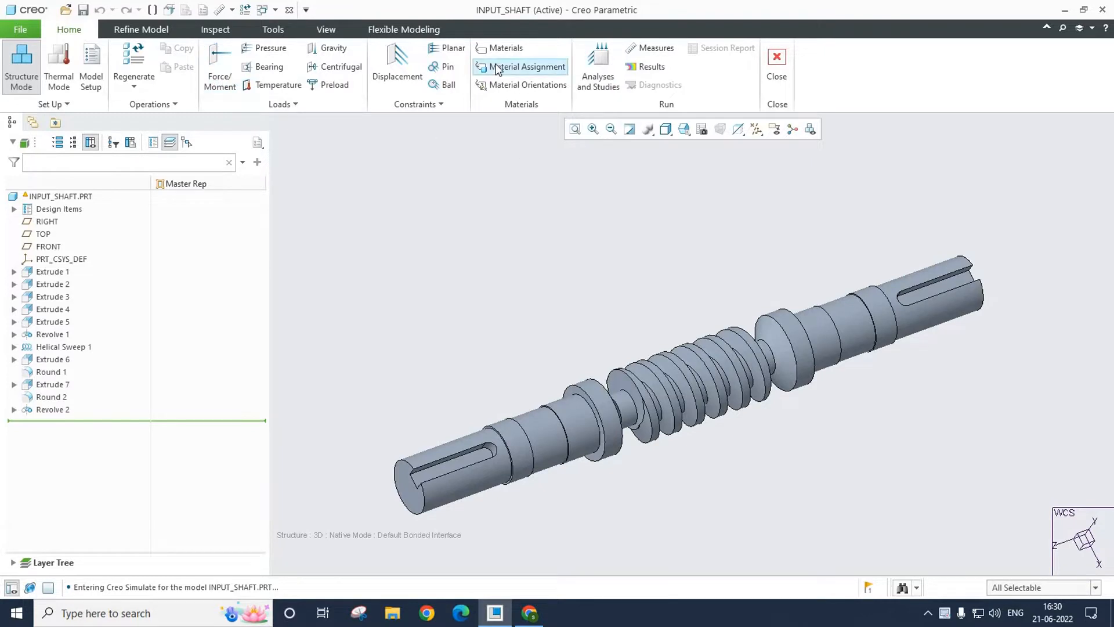
{"action": "left_click", "coordinate": [521, 68]}
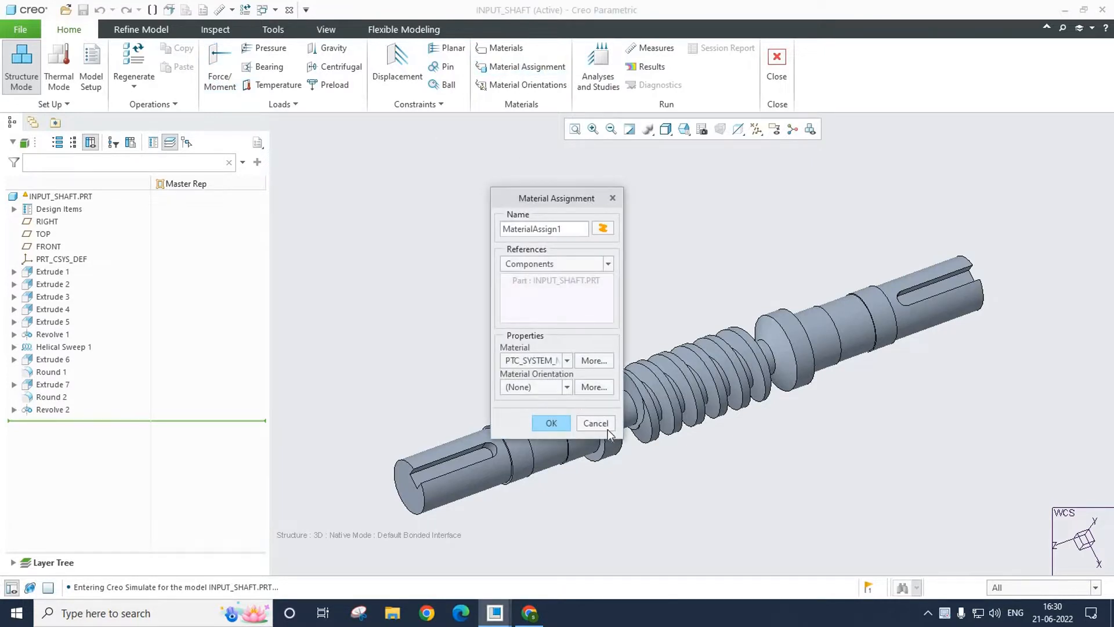
{"action": "left_click", "coordinate": [594, 387]}
{"action": "double_click", "coordinate": [505, 175]}
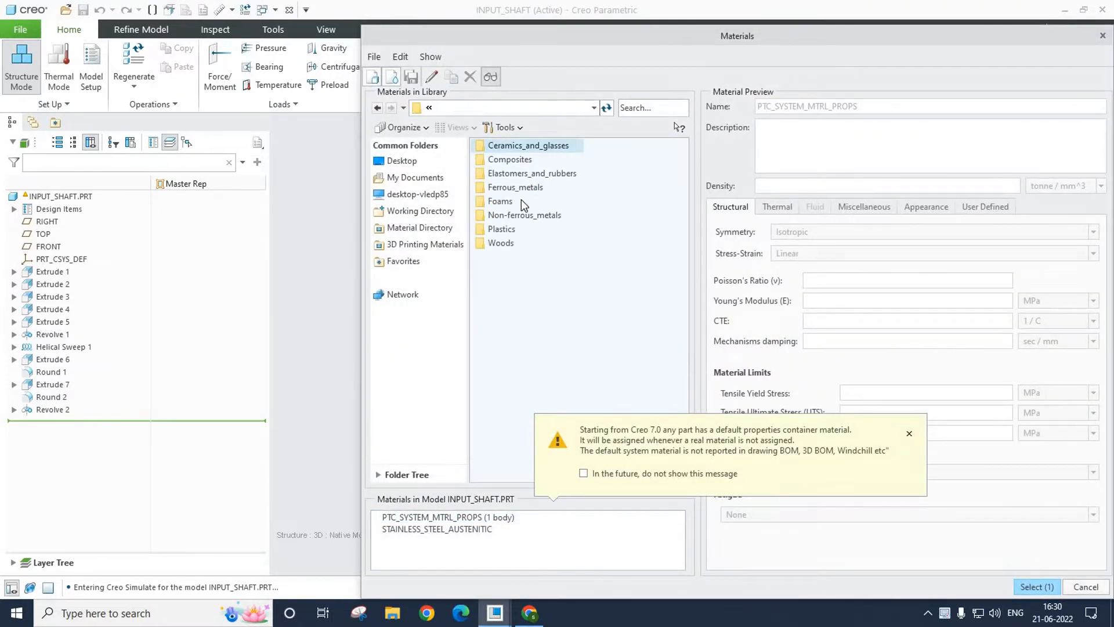
{"action": "double_click", "coordinate": [519, 189]}
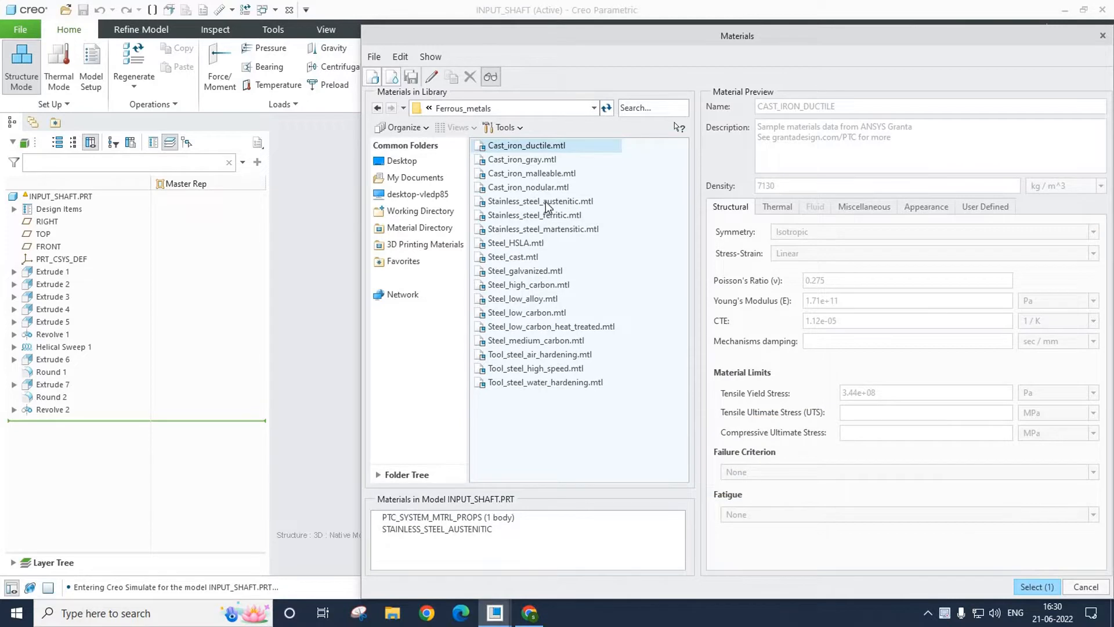
{"action": "double_click", "coordinate": [546, 201]}
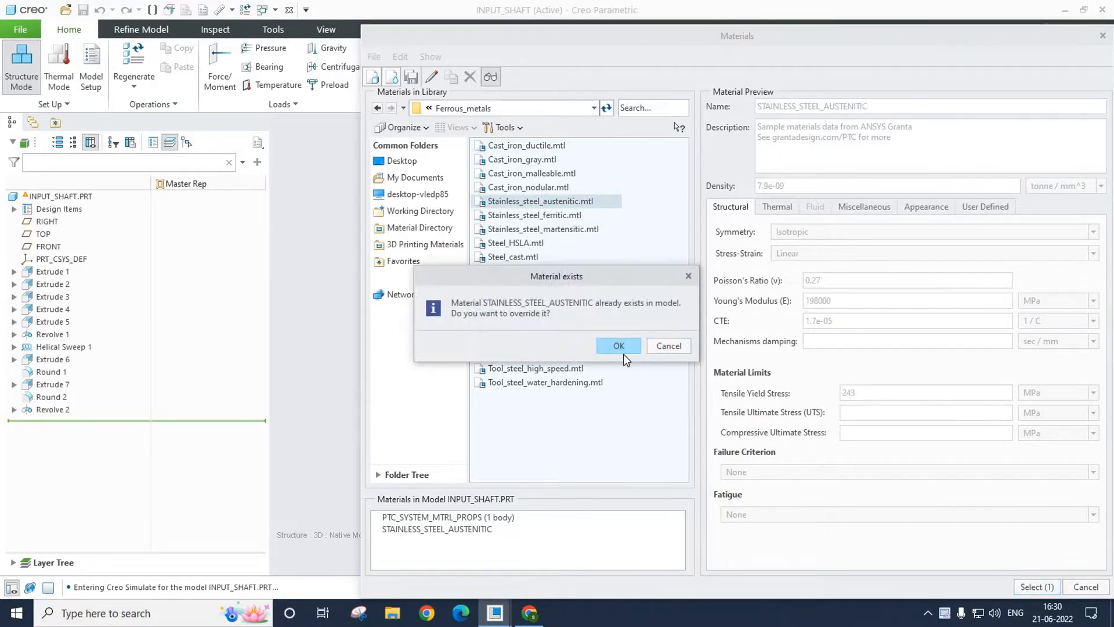
{"action": "key", "text": "Return"}
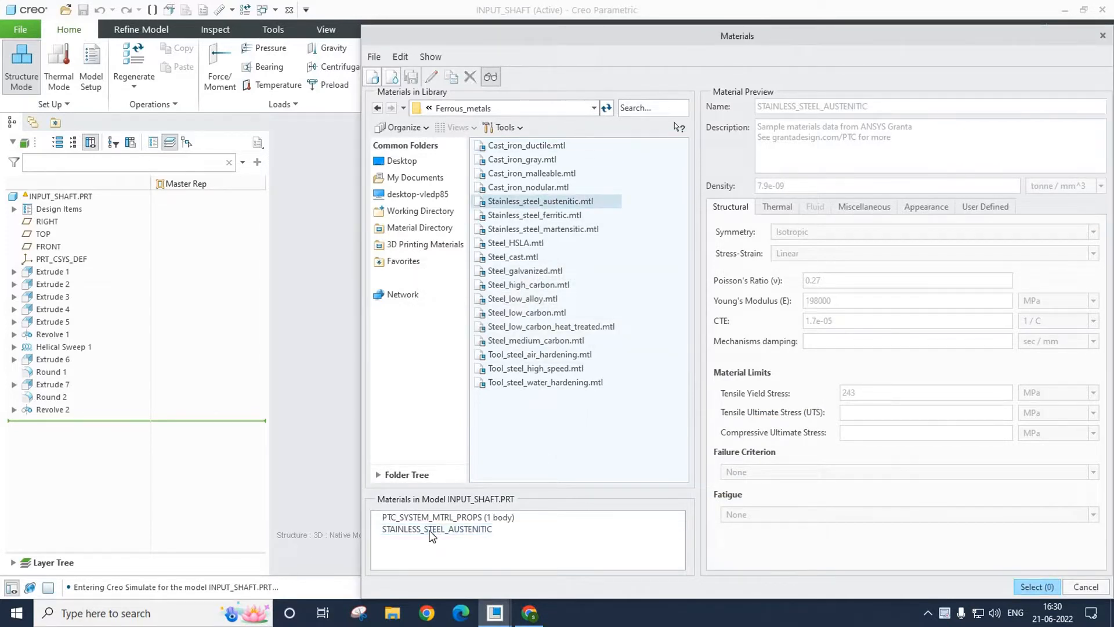
{"action": "left_click", "coordinate": [1034, 588]}
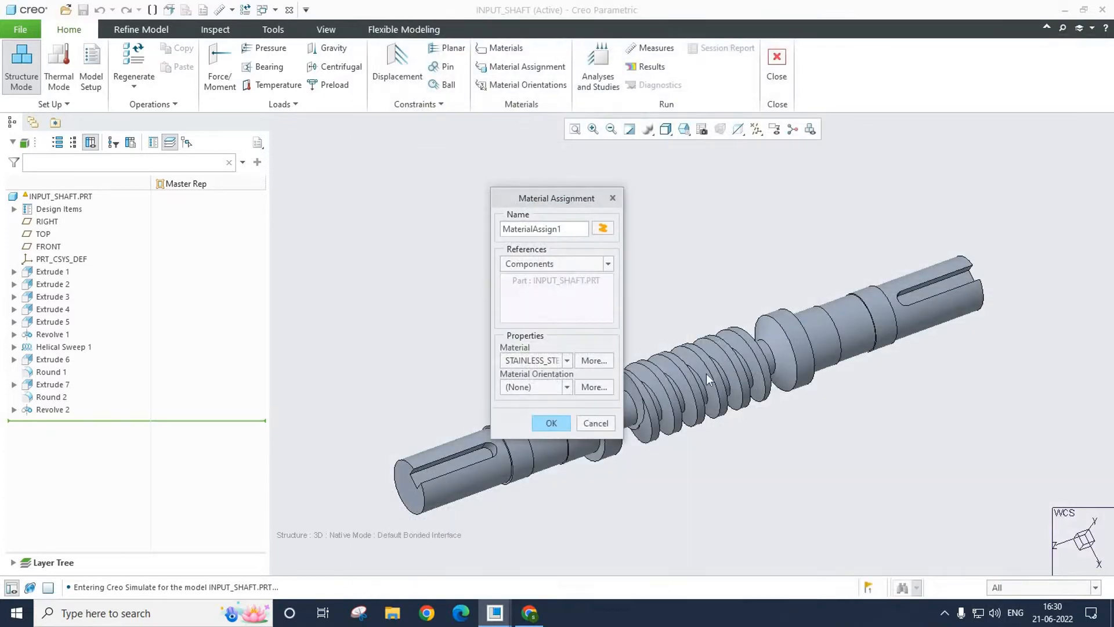
{"action": "left_click", "coordinate": [551, 423]}
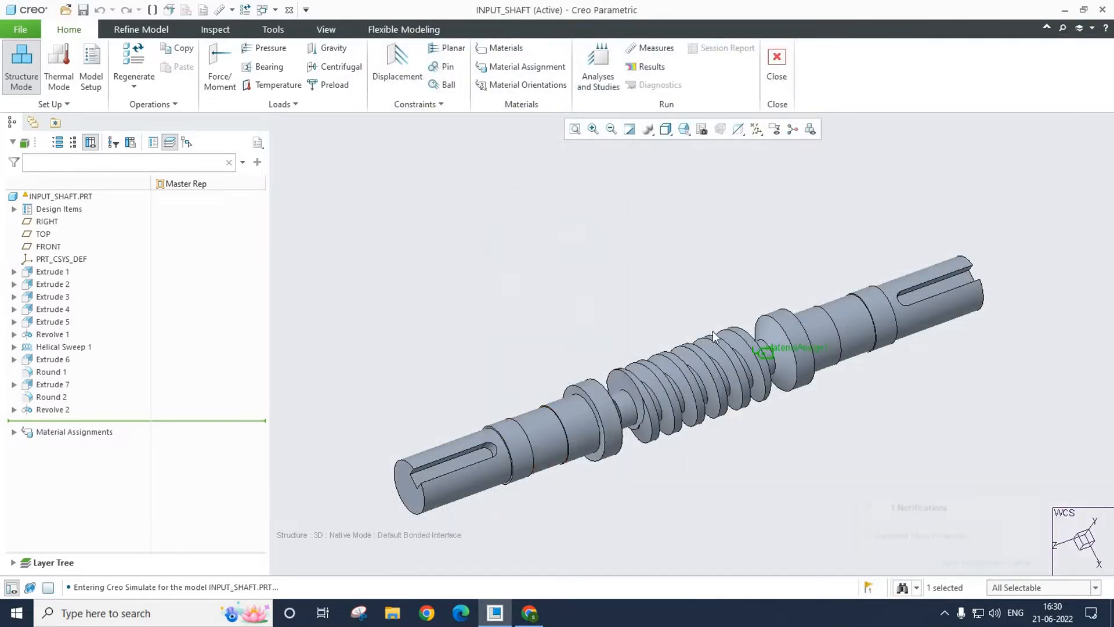
Step: Apply a displacement constraint to the cylindrical surfaces of both keyed shaft ends, with X, Y and Z translations fixed and rotations free
{"action": "scroll", "coordinate": [751, 330], "scroll_direction": "up", "scroll_amount": 4}
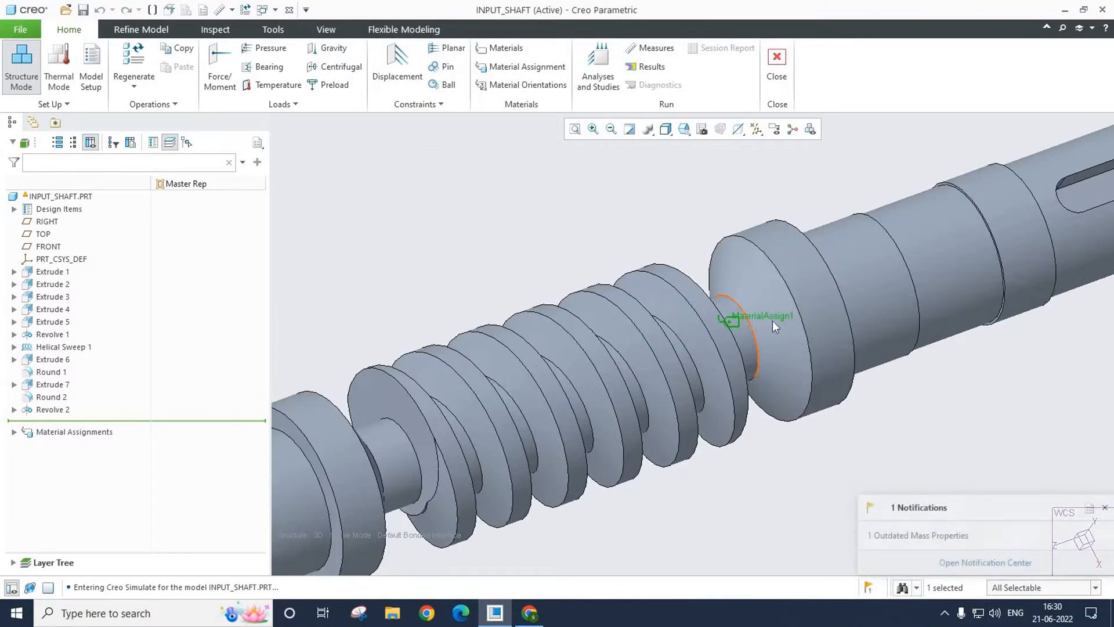
{"action": "mouse_move", "coordinate": [762, 322]}
{"action": "middle_mouse_down"}
{"action": "mouse_move", "coordinate": [739, 241]}
{"action": "mouse_move", "coordinate": [764, 187]}
{"action": "mouse_move", "coordinate": [792, 376]}
{"action": "middle_mouse_up"}
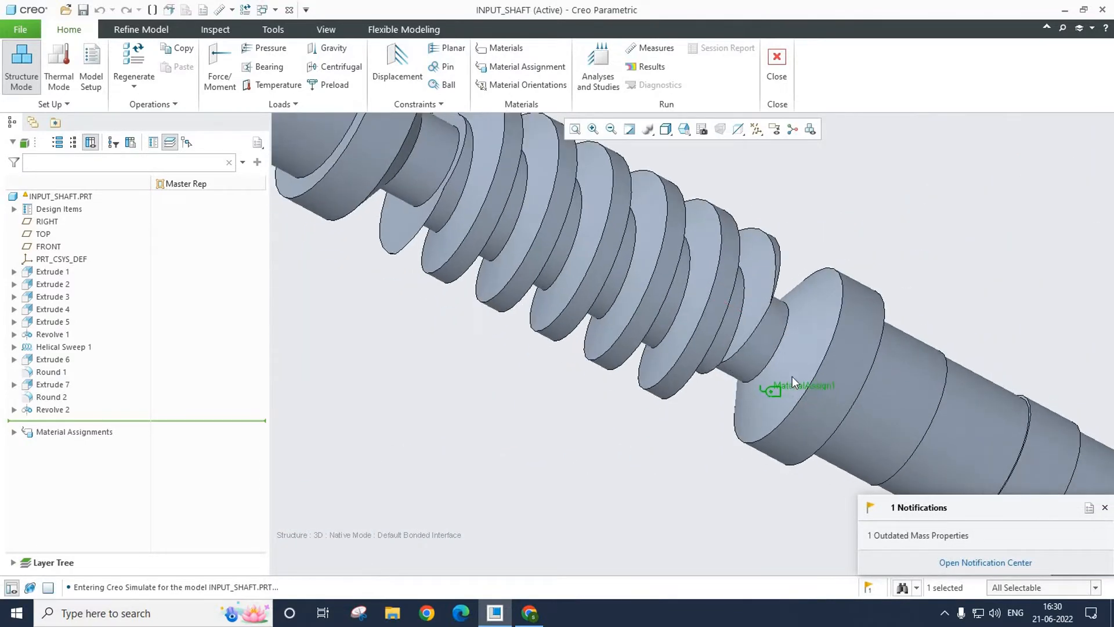
{"action": "scroll", "coordinate": [779, 416], "scroll_direction": "down", "scroll_amount": 4}
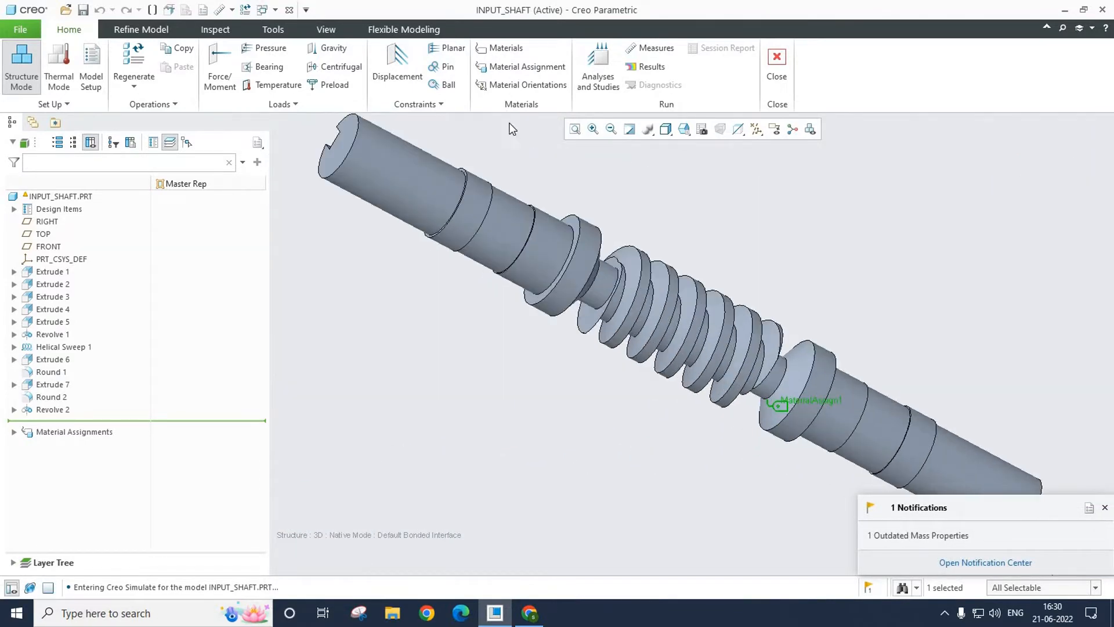
{"action": "left_click", "coordinate": [409, 105]}
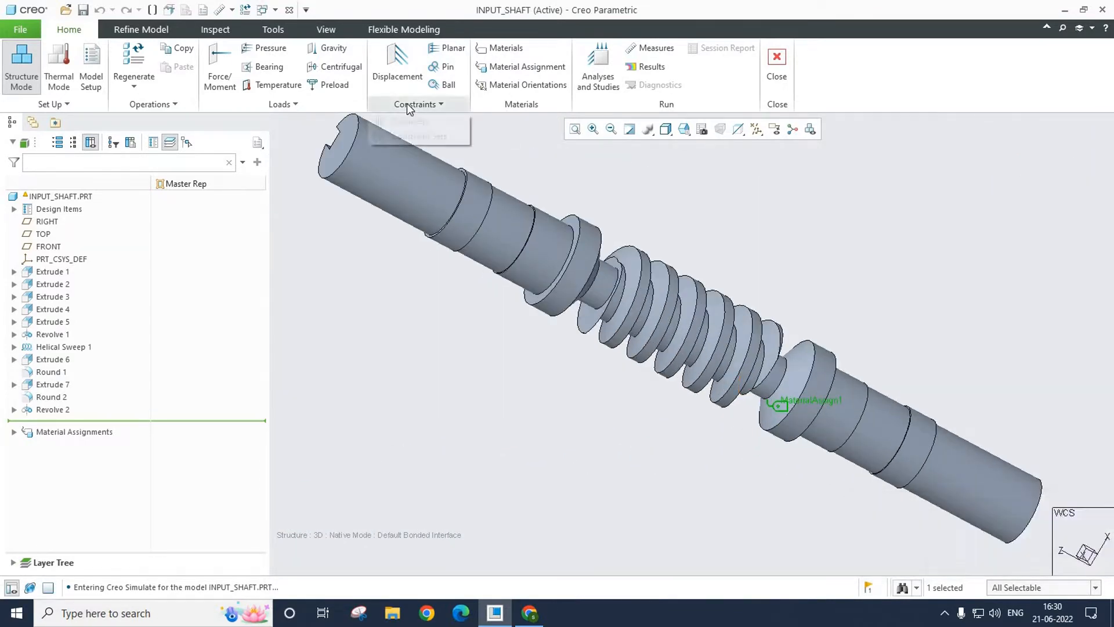
{"action": "left_click", "coordinate": [396, 62]}
{"action": "left_click", "coordinate": [387, 204]}
{"action": "scroll", "coordinate": [348, 284], "scroll_direction": "down", "scroll_amount": 2}
{"action": "left_click", "coordinate": [870, 450], "text": "ctrl"}
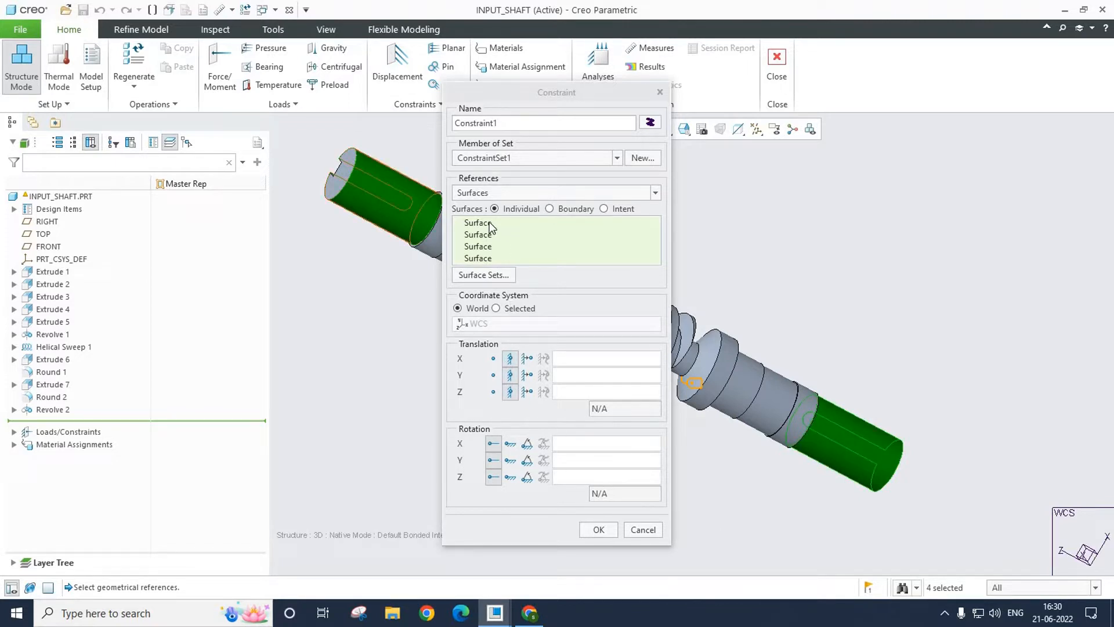
{"action": "left_click", "coordinate": [599, 530]}
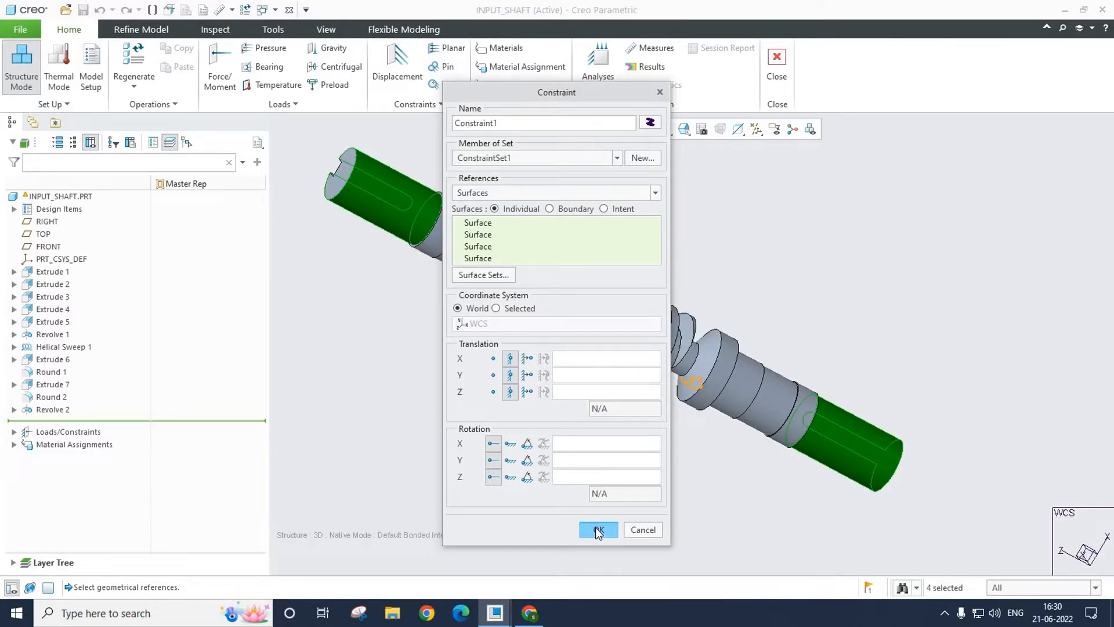
Step: Define a force load on the worm's helical thread surfaces with a Z component of 1000 N and preview its direction
{"action": "scroll", "coordinate": [656, 452], "scroll_direction": "up", "scroll_amount": 3}
{"action": "mouse_move", "coordinate": [656, 452]}
{"action": "middle_mouse_down"}
{"action": "mouse_move", "coordinate": [669, 461]}
{"action": "mouse_move", "coordinate": [649, 453]}
{"action": "middle_mouse_up"}
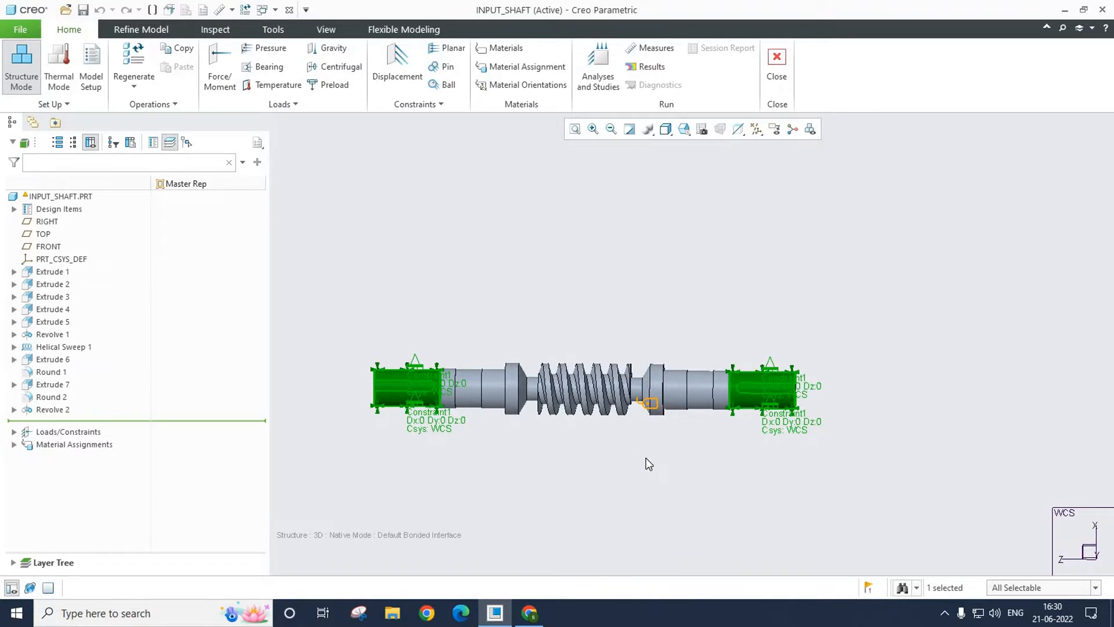
{"action": "left_click", "coordinate": [231, 64]}
{"action": "left_click_drag", "start_coordinate": [605, 121], "coordinate": [1038, 84]}
{"action": "middle_click_drag", "start_coordinate": [646, 319], "coordinate": [570, 411]}
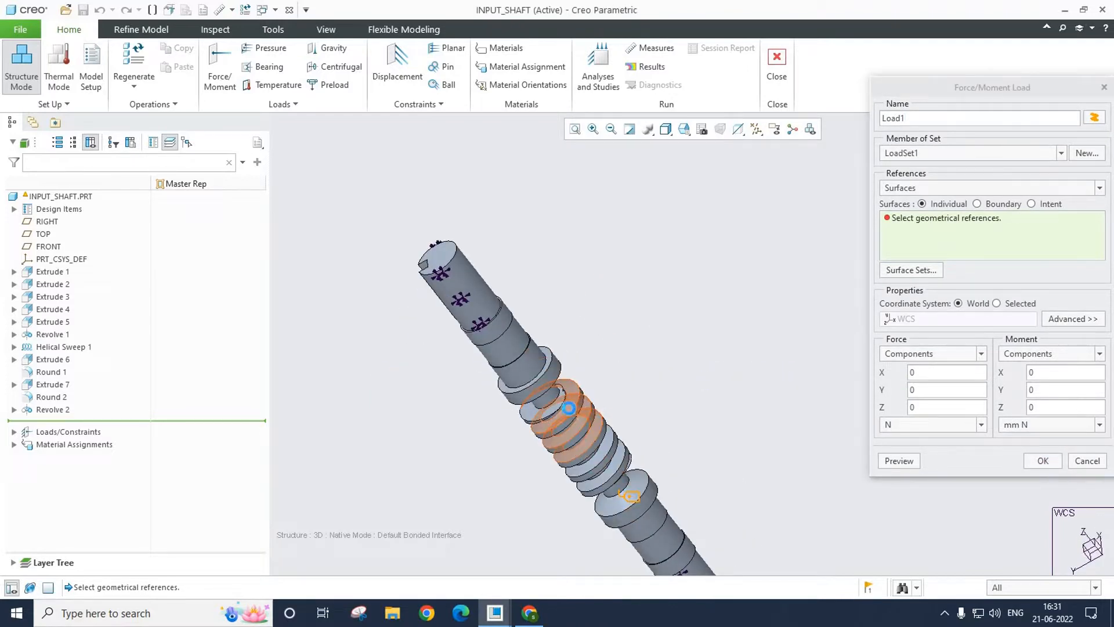
{"action": "left_click", "coordinate": [568, 409]}
{"action": "mouse_move", "coordinate": [681, 476]}
{"action": "middle_mouse_down"}
{"action": "mouse_move", "coordinate": [677, 493]}
{"action": "mouse_move", "coordinate": [685, 475]}
{"action": "mouse_move", "coordinate": [665, 462]}
{"action": "middle_mouse_up"}
{"action": "middle_click_drag", "start_coordinate": [763, 498], "coordinate": [735, 509]}
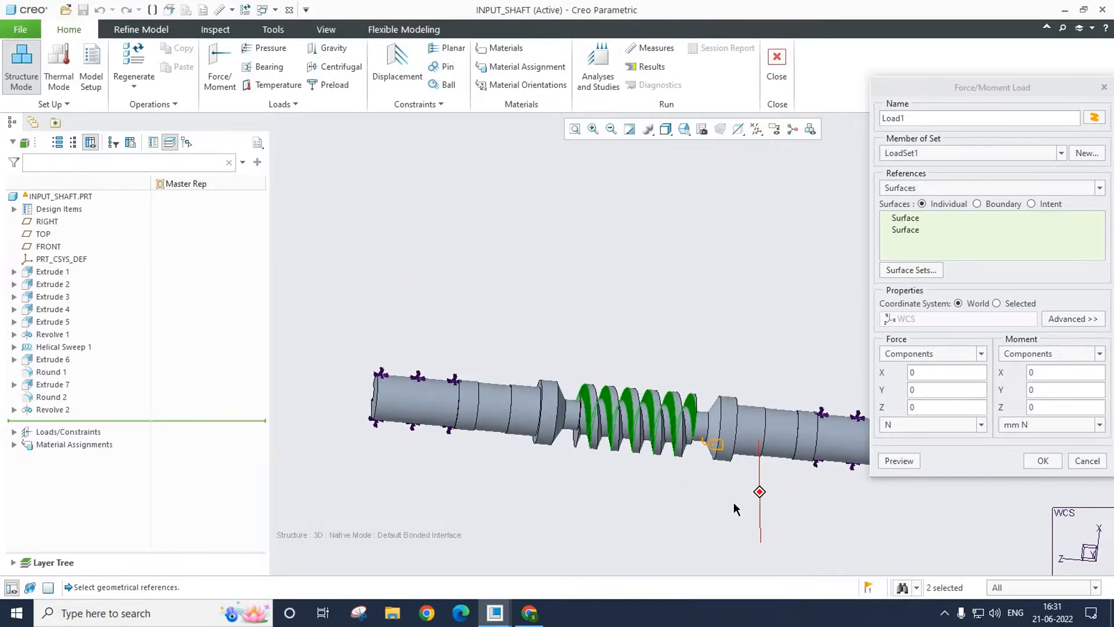
{"action": "double_click", "coordinate": [924, 404]}
{"action": "type", "text": "1000"}
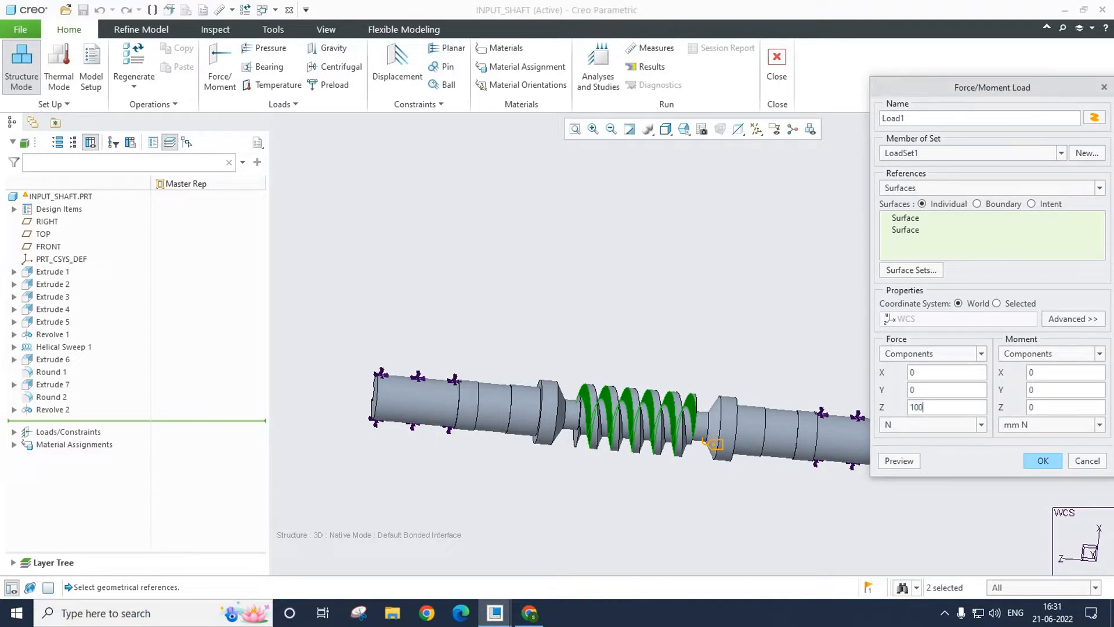
{"action": "left_click", "coordinate": [898, 460]}
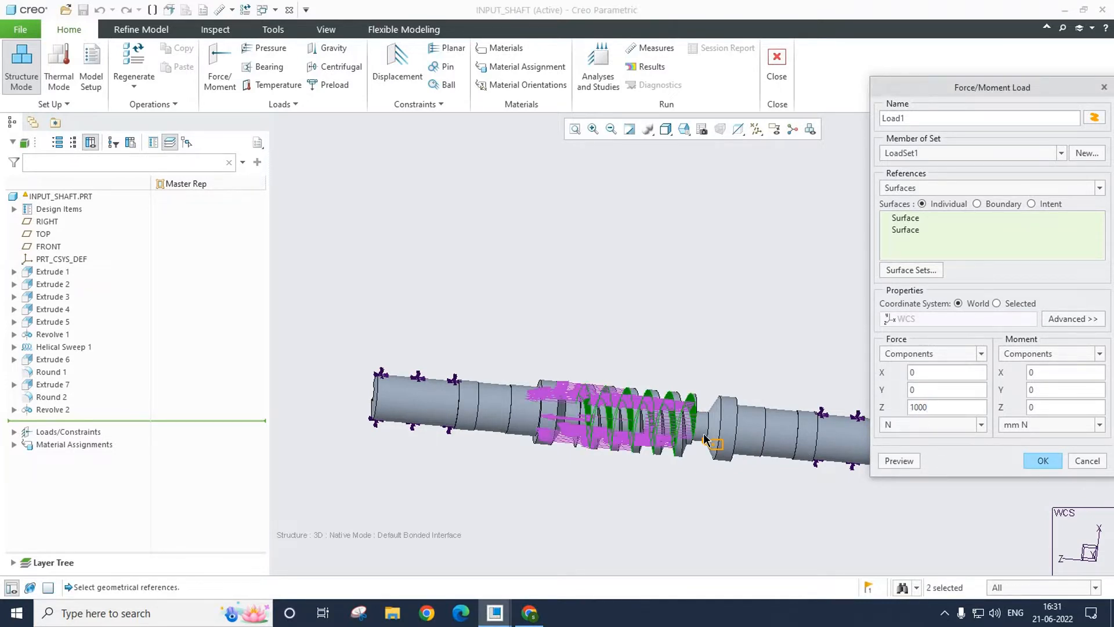
Step: Reverse the thread load to -1000 N along Z, preview it and accept the load
{"action": "left_click", "coordinate": [911, 407]}
{"action": "type", "text": "-"}
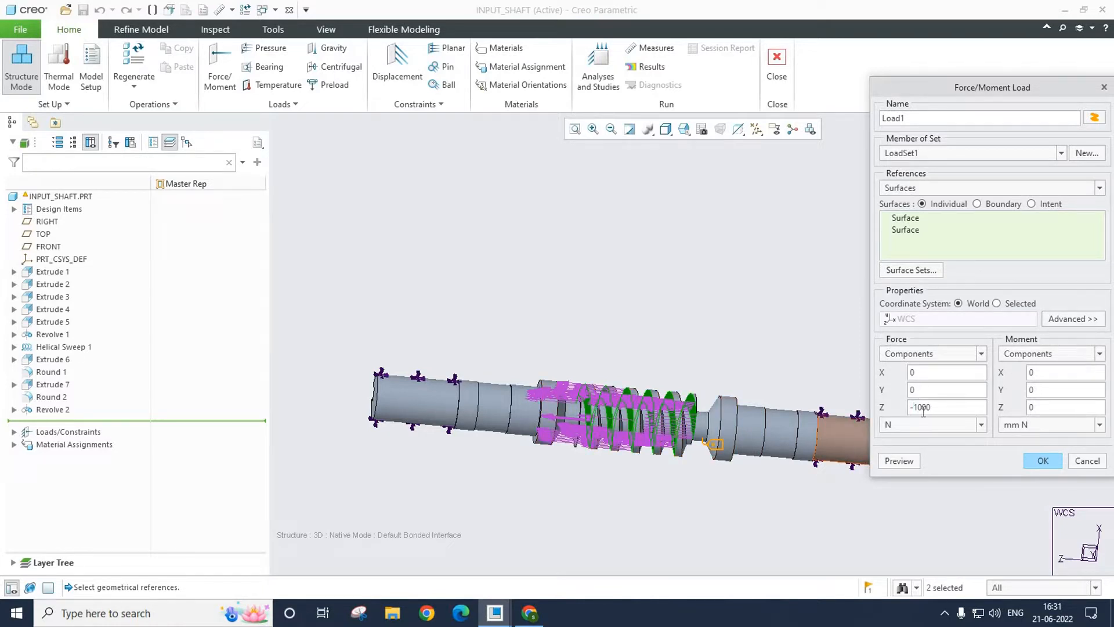
{"action": "left_click", "coordinate": [909, 464]}
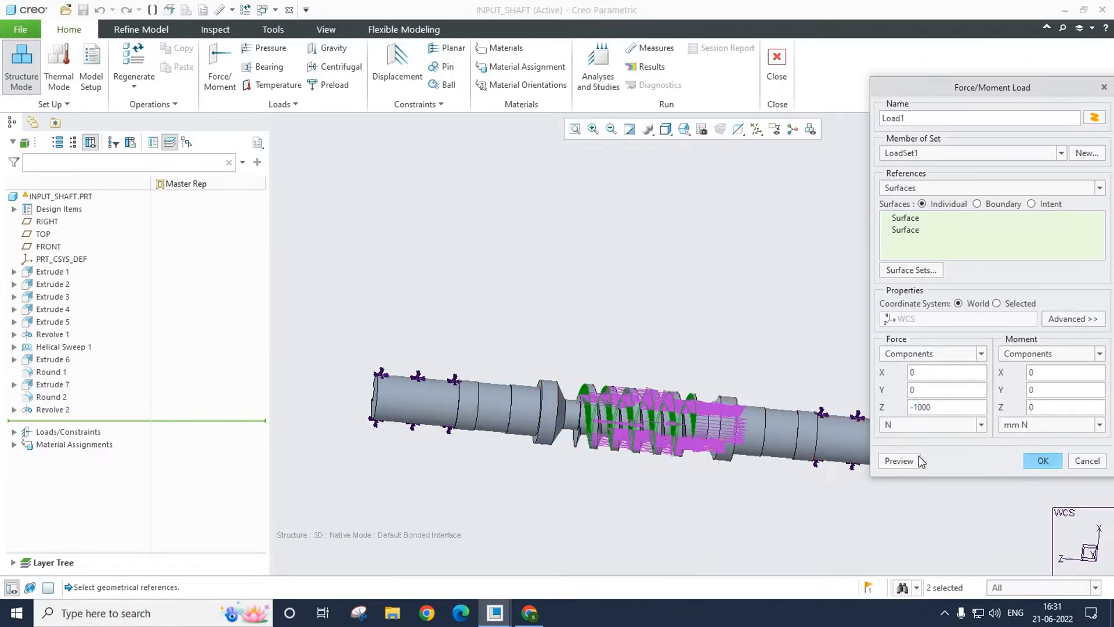
{"action": "left_click", "coordinate": [1043, 460]}
Step: Add a maximum element size mesh control in mm that references the whole shaft component
{"action": "scroll", "coordinate": [667, 435], "scroll_direction": "down", "scroll_amount": 2}
{"action": "mouse_move", "coordinate": [673, 431]}
{"action": "middle_mouse_down"}
{"action": "mouse_move", "coordinate": [659, 439]}
{"action": "mouse_move", "coordinate": [676, 412]}
{"action": "mouse_move", "coordinate": [672, 424]}
{"action": "middle_mouse_up"}
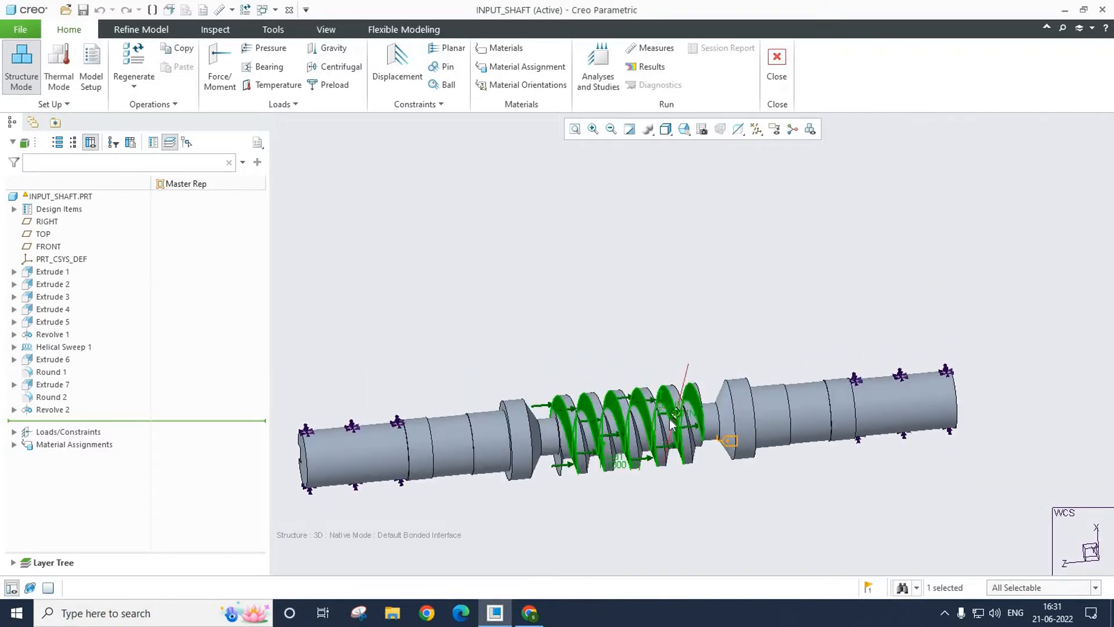
{"action": "scroll", "coordinate": [670, 419], "scroll_direction": "up", "scroll_amount": 1}
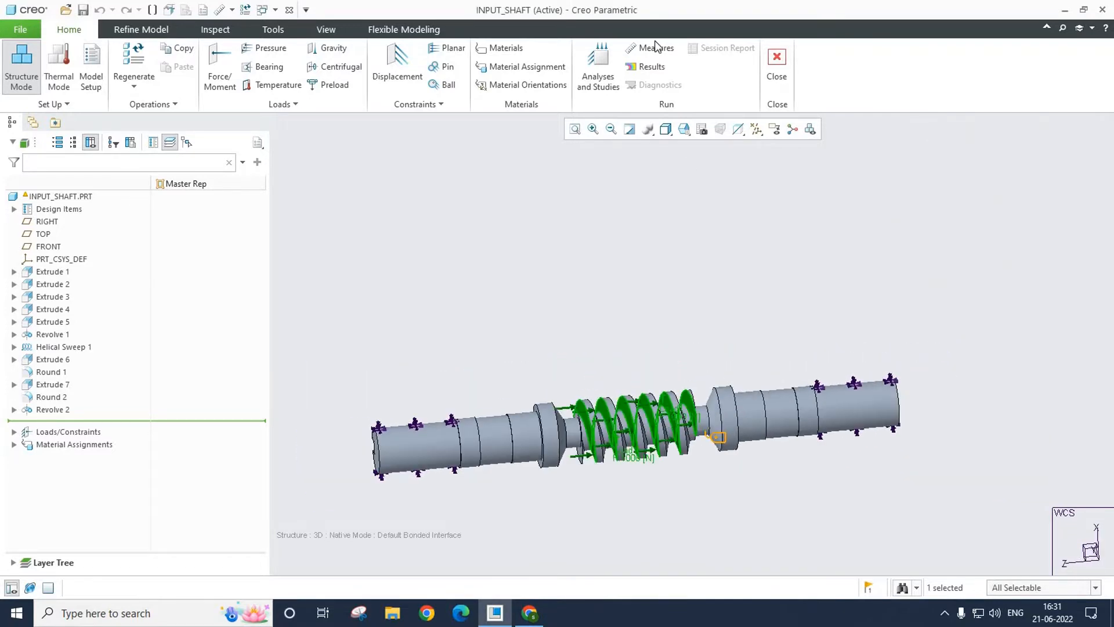
{"action": "left_click", "coordinate": [141, 29]}
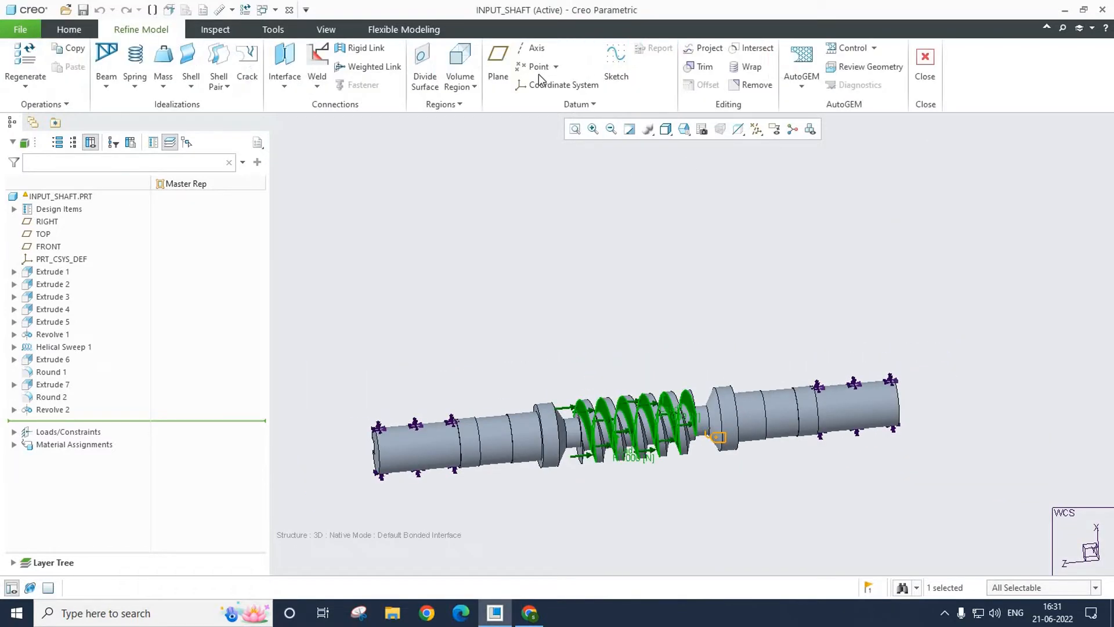
{"action": "left_click", "coordinate": [874, 47]}
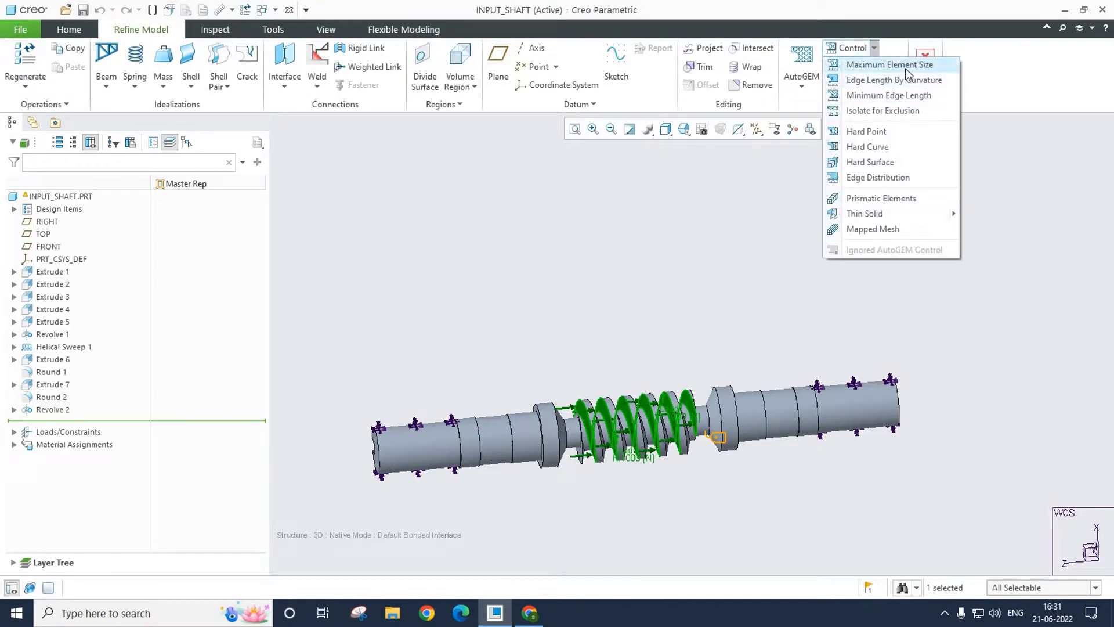
{"action": "left_click", "coordinate": [874, 67]}
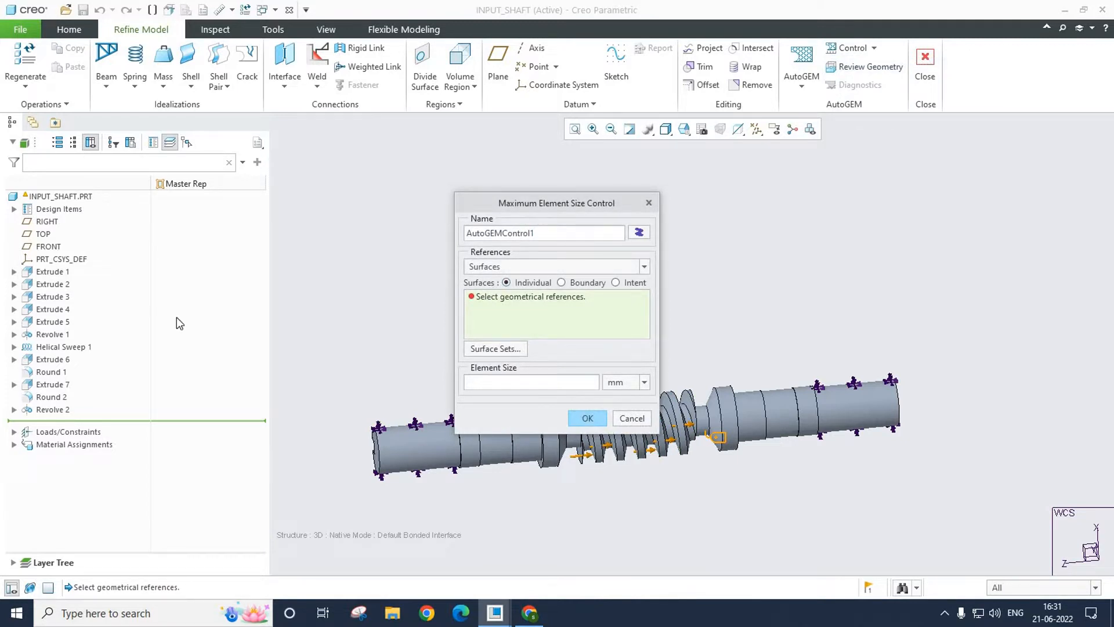
{"action": "left_click", "coordinate": [14, 210]}
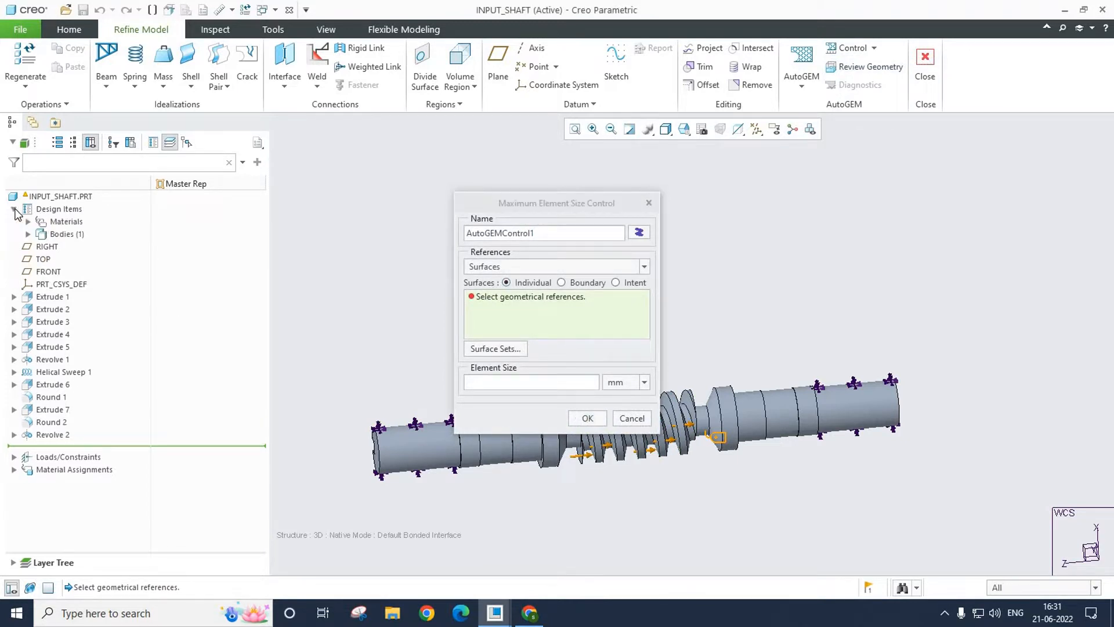
{"action": "left_click", "coordinate": [28, 234]}
{"action": "left_click", "coordinate": [74, 248]}
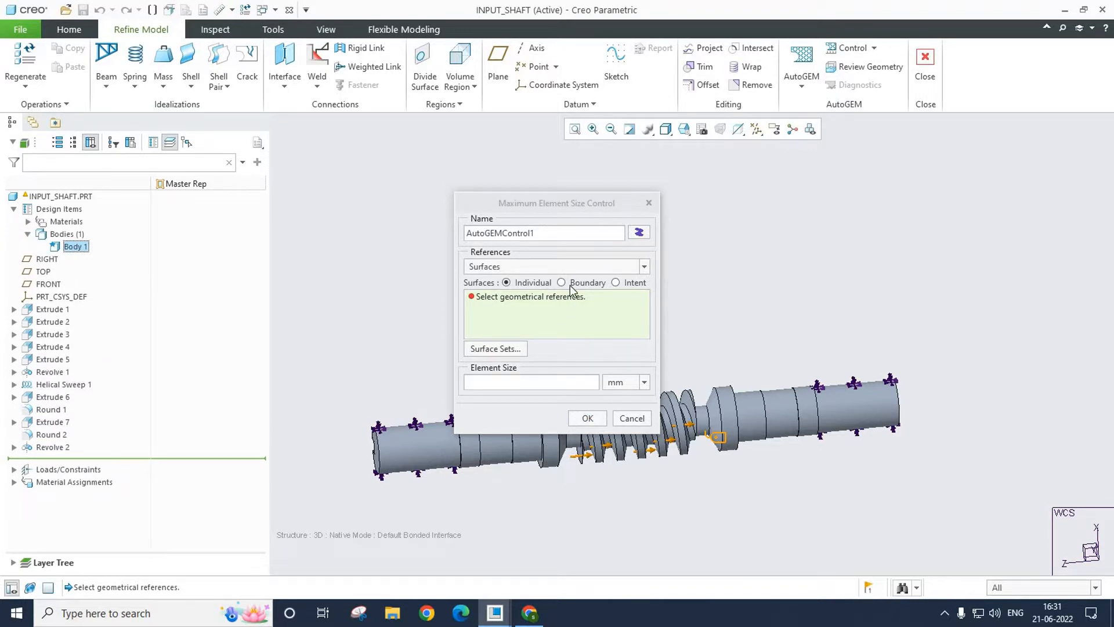
{"action": "left_click", "coordinate": [574, 266]}
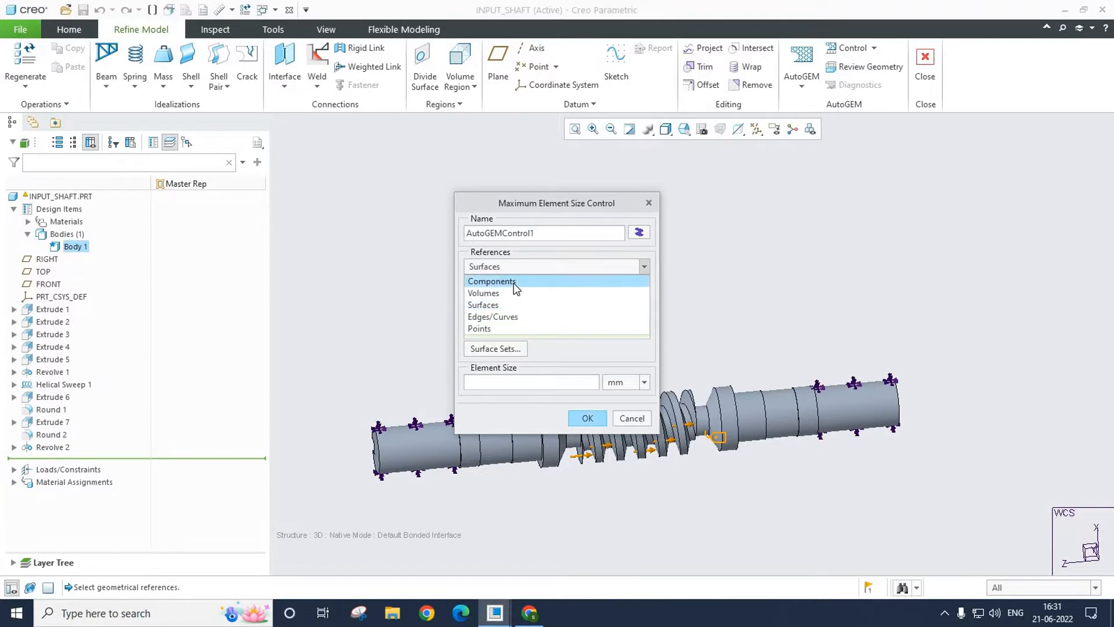
{"action": "left_click", "coordinate": [515, 281]}
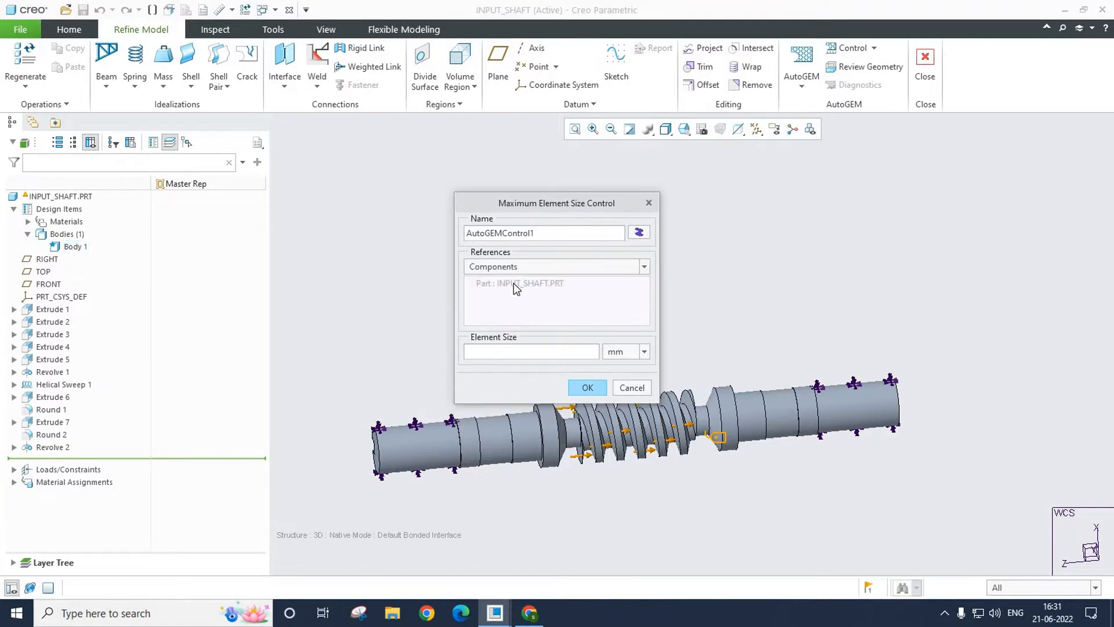
{"action": "left_click", "coordinate": [76, 247]}
{"action": "left_click", "coordinate": [572, 349]}
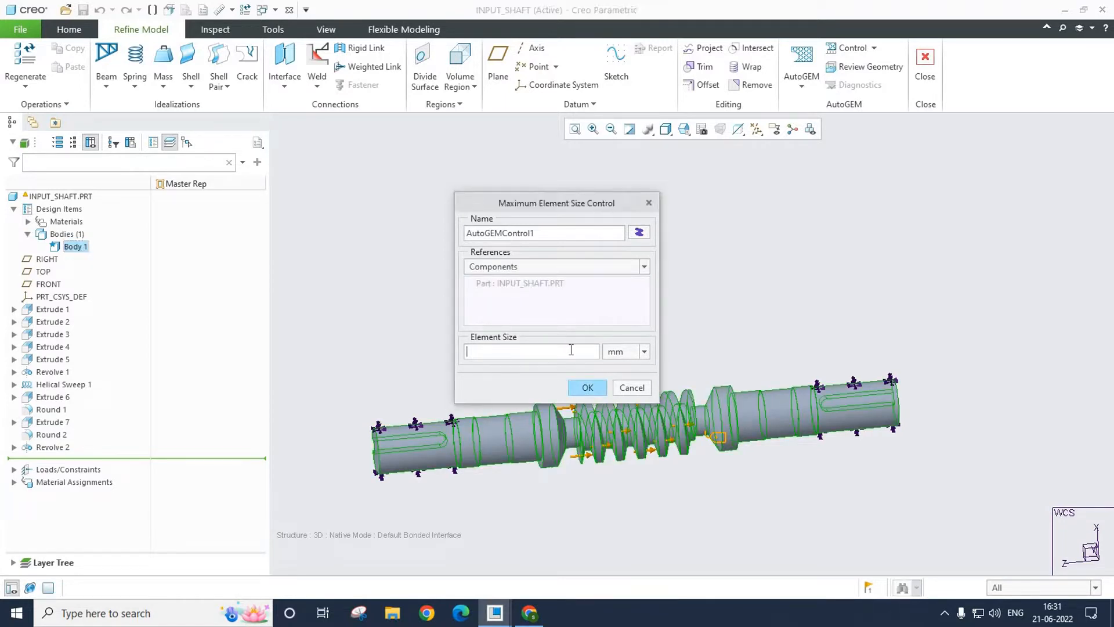
{"action": "left_click", "coordinate": [588, 388]}
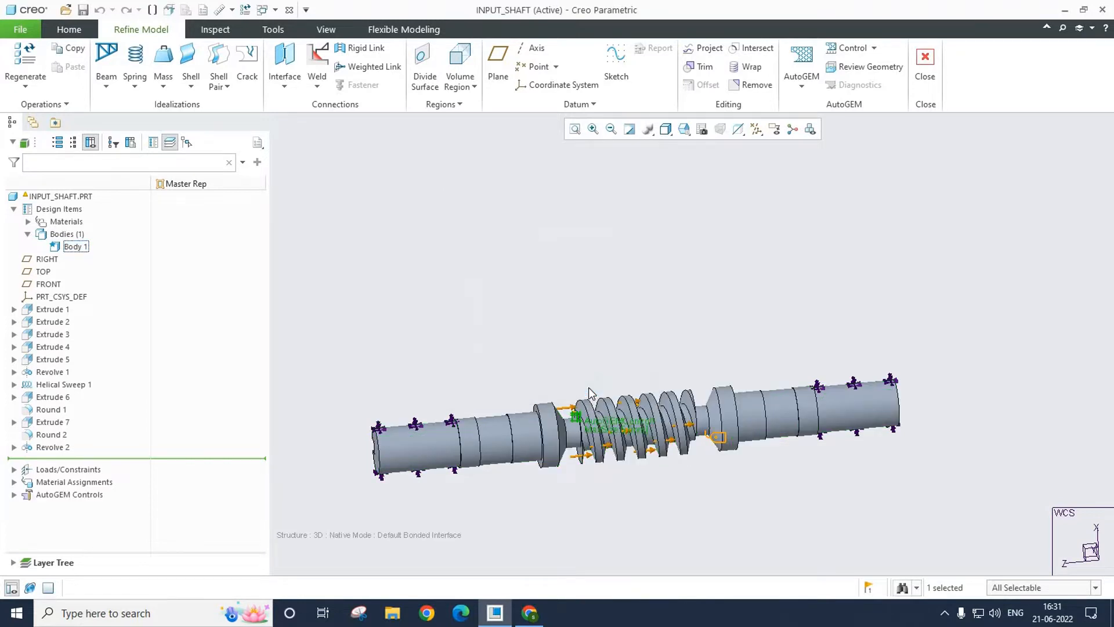
Step: Generate the AutoGEM mesh for all geometry with properties
{"action": "scroll", "coordinate": [629, 319], "scroll_direction": "down", "scroll_amount": 3}
{"action": "left_click", "coordinate": [804, 69]}
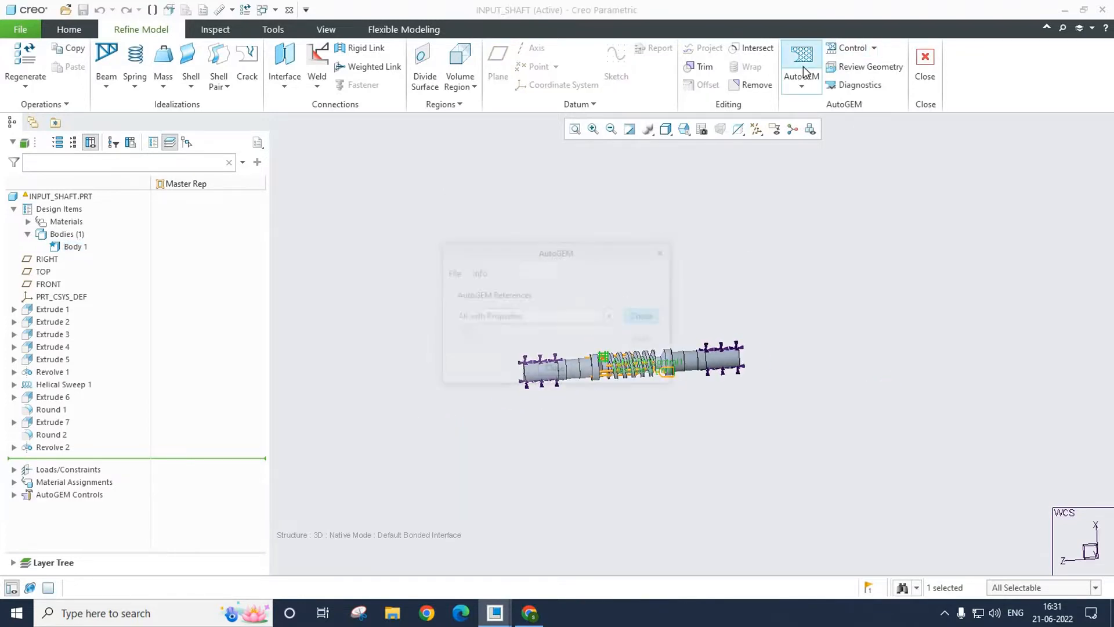
{"action": "left_click", "coordinate": [646, 317]}
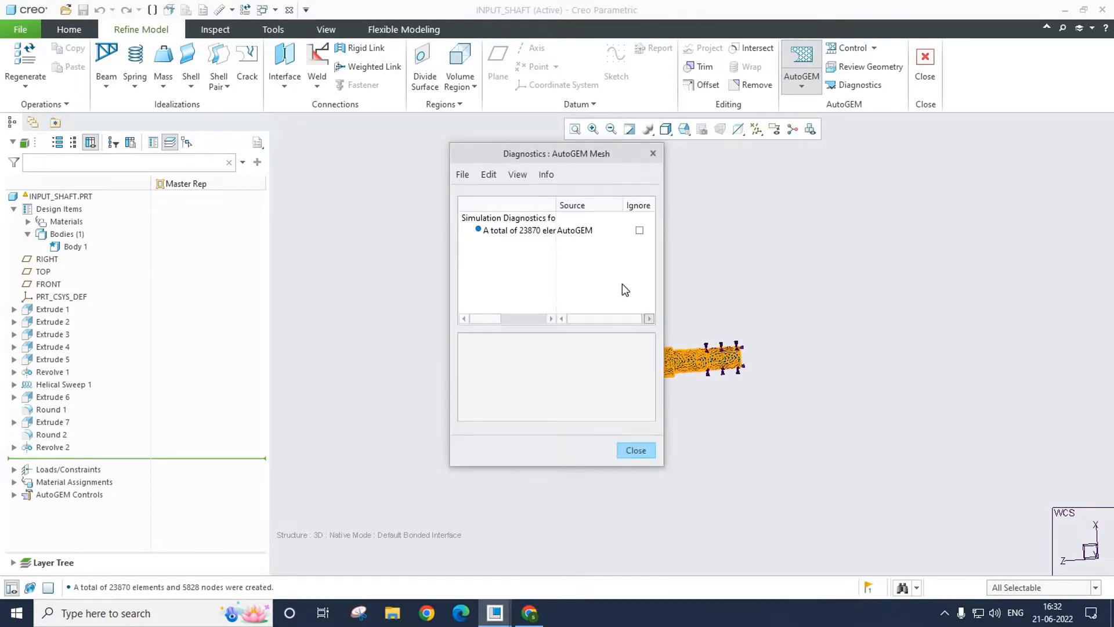
Step: Review the AutoGEM mesh diagnostics and summary, close meshing and save the mesh
{"action": "left_click_drag", "start_coordinate": [608, 155], "coordinate": [674, 156]}
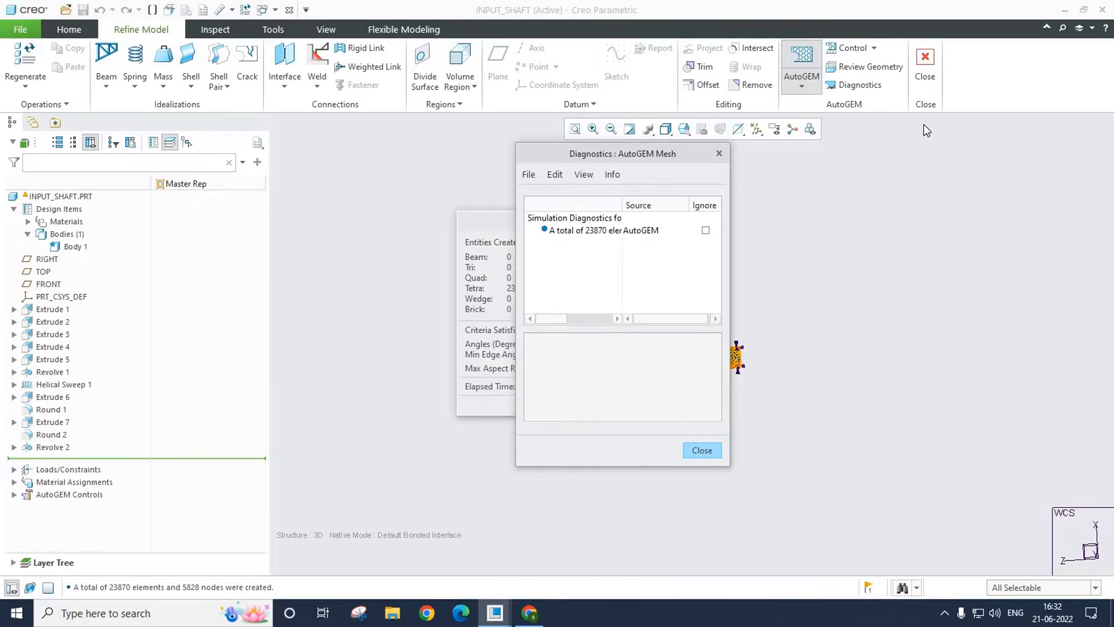
{"action": "left_click_drag", "start_coordinate": [927, 130], "coordinate": [942, 110]}
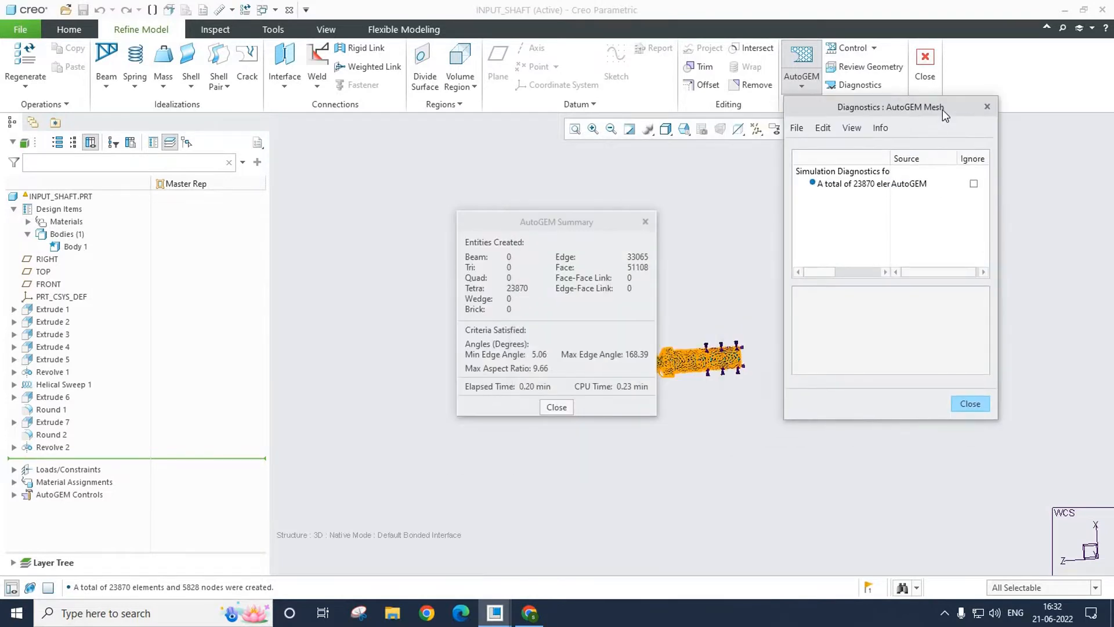
{"action": "left_click", "coordinate": [965, 403]}
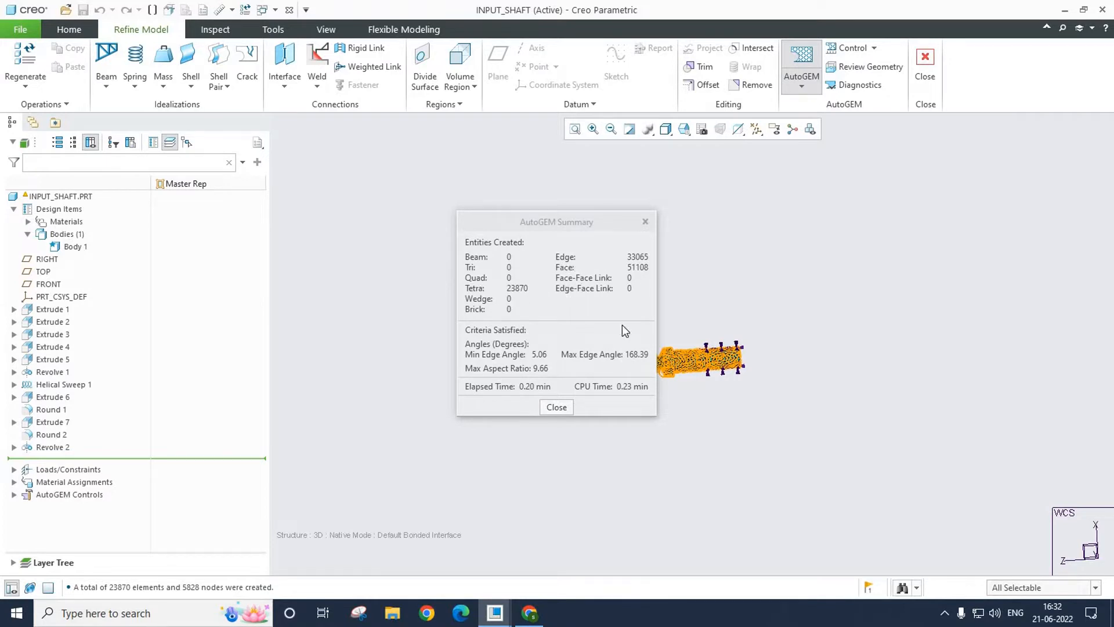
{"action": "left_click", "coordinate": [557, 408]}
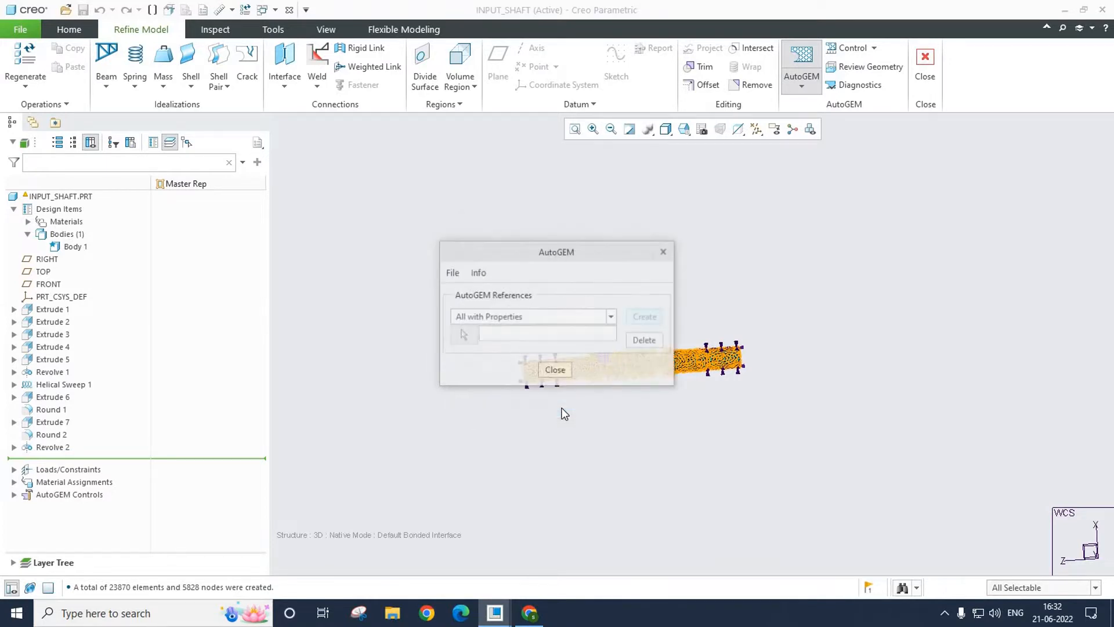
{"action": "left_click", "coordinate": [552, 372]}
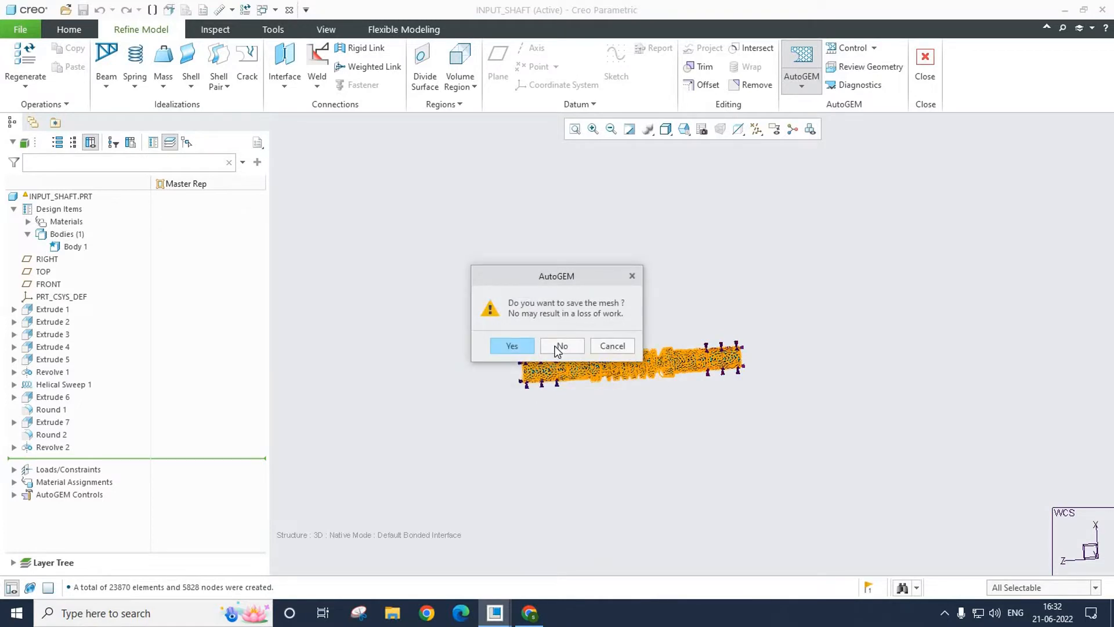
{"action": "left_click", "coordinate": [513, 347]}
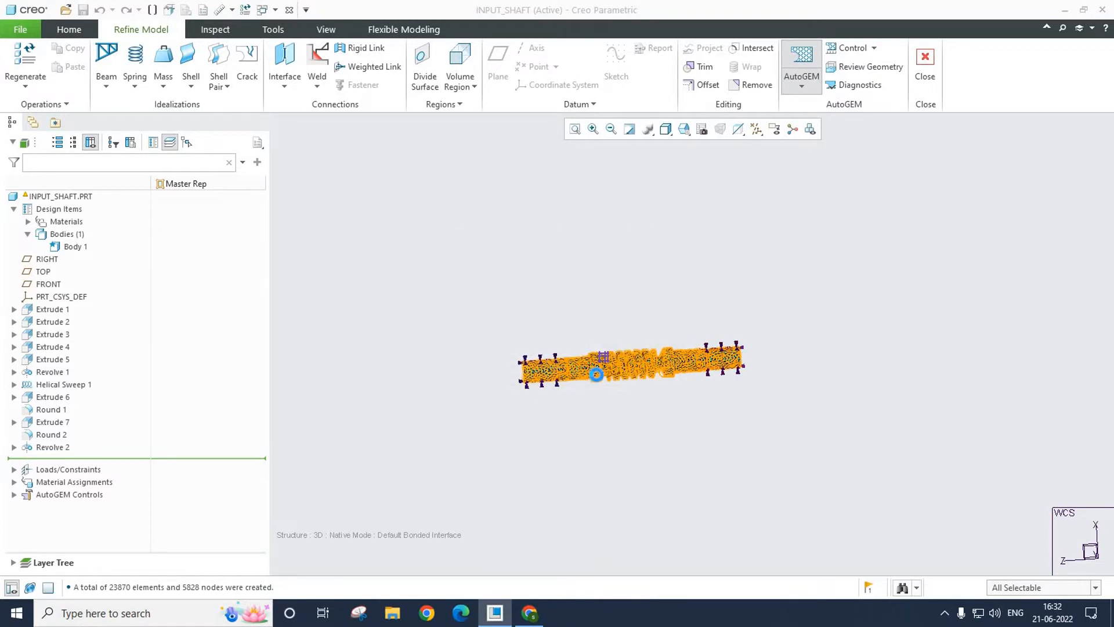
Step: Create a static analysis named Analysis1_WORM_SHAFT using ConstraintSet1, LoadSet1 and the Single-Pass Adaptive convergence method
{"action": "scroll", "coordinate": [615, 372], "scroll_direction": "down", "scroll_amount": 7}
{"action": "middle_click_drag", "start_coordinate": [634, 374], "coordinate": [648, 346]}
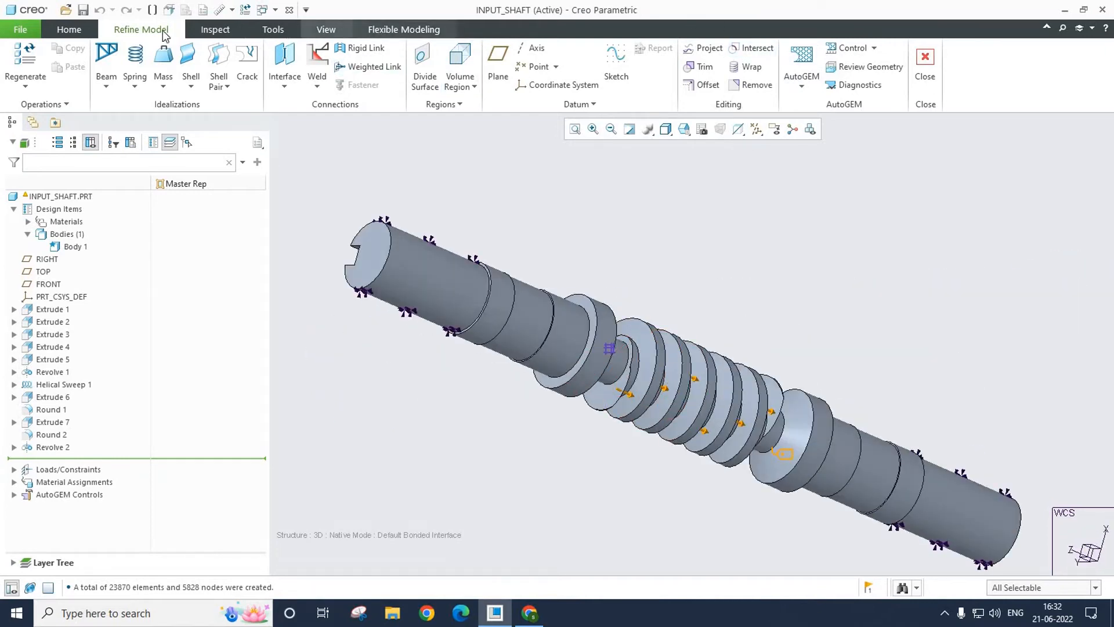
{"action": "left_click", "coordinate": [69, 29]}
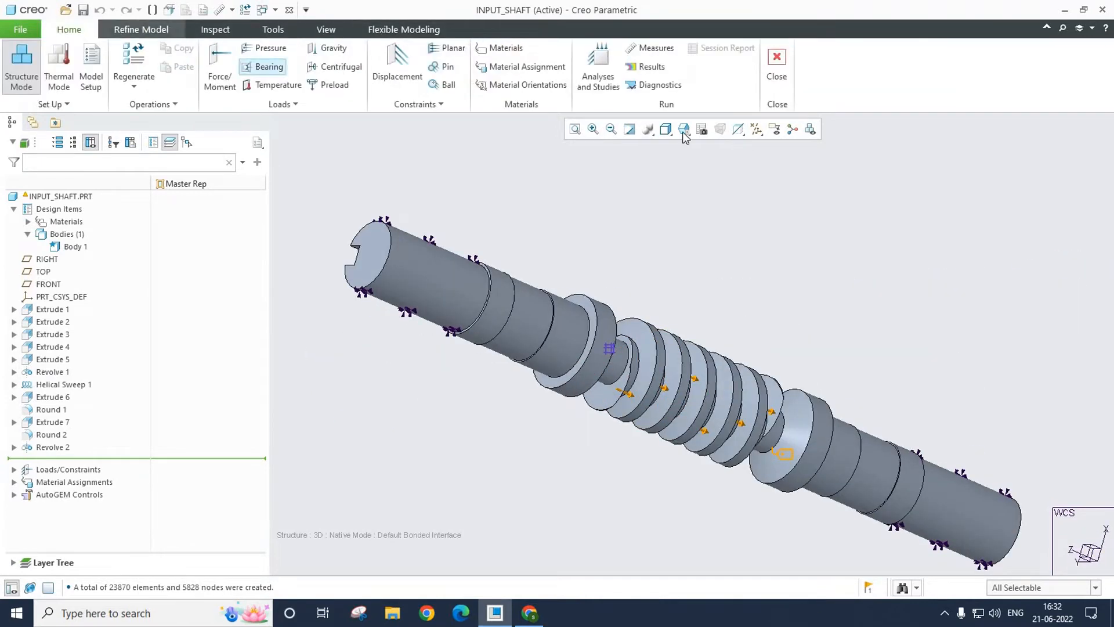
{"action": "left_click", "coordinate": [601, 80]}
{"action": "left_click", "coordinate": [412, 202]}
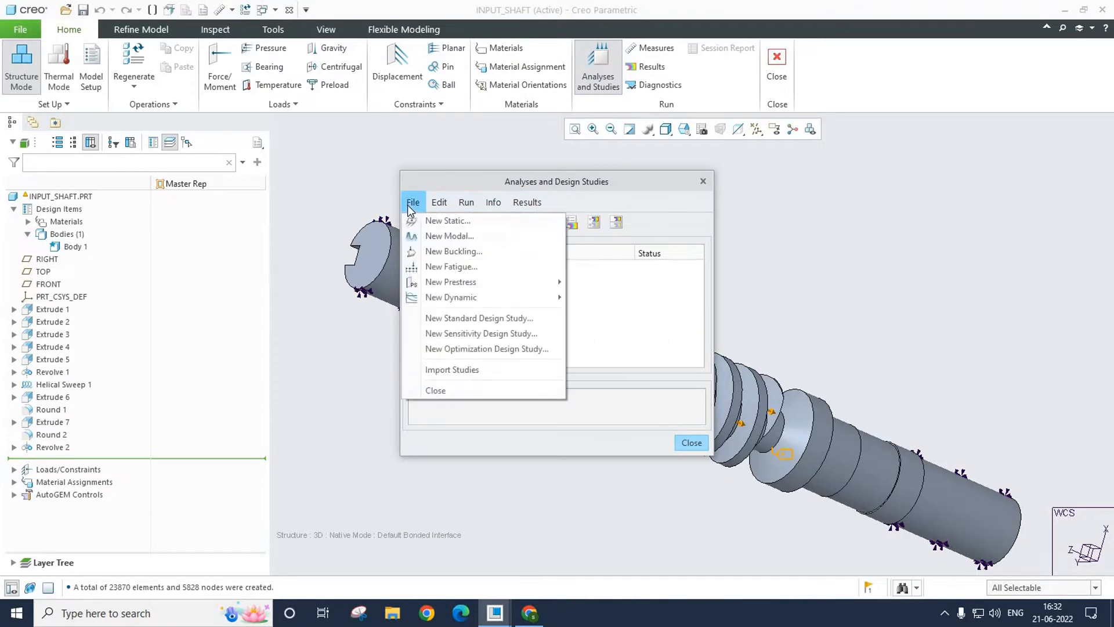
{"action": "left_click", "coordinate": [436, 221]}
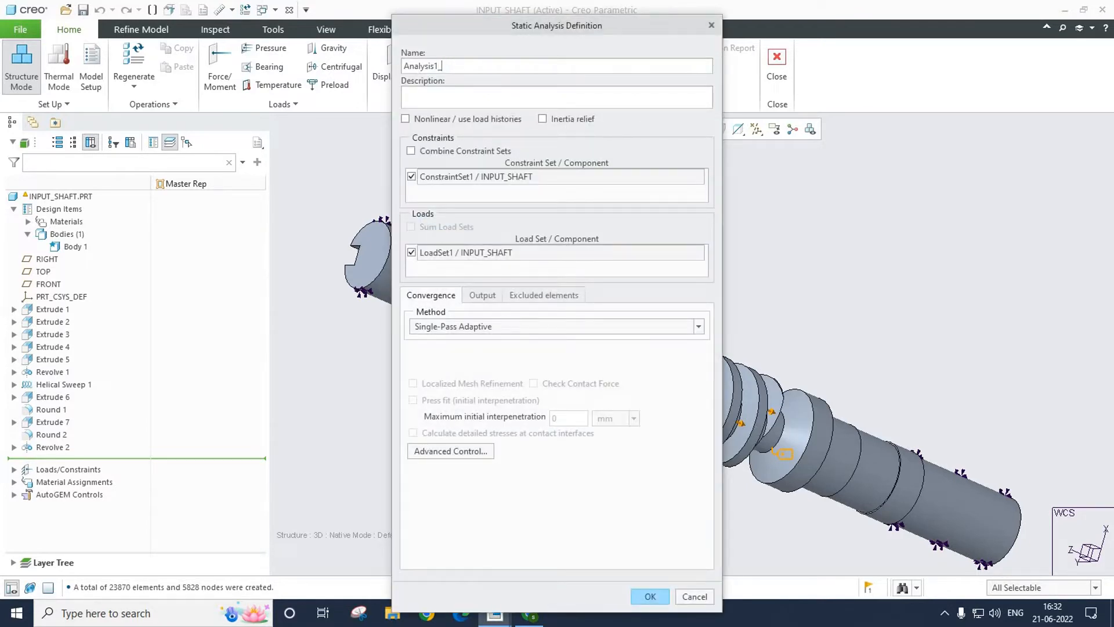
{"action": "type", "text": "_WORM "}
{"action": "type", "text": "SHAFT"}
{"action": "left_click", "coordinate": [492, 328]}
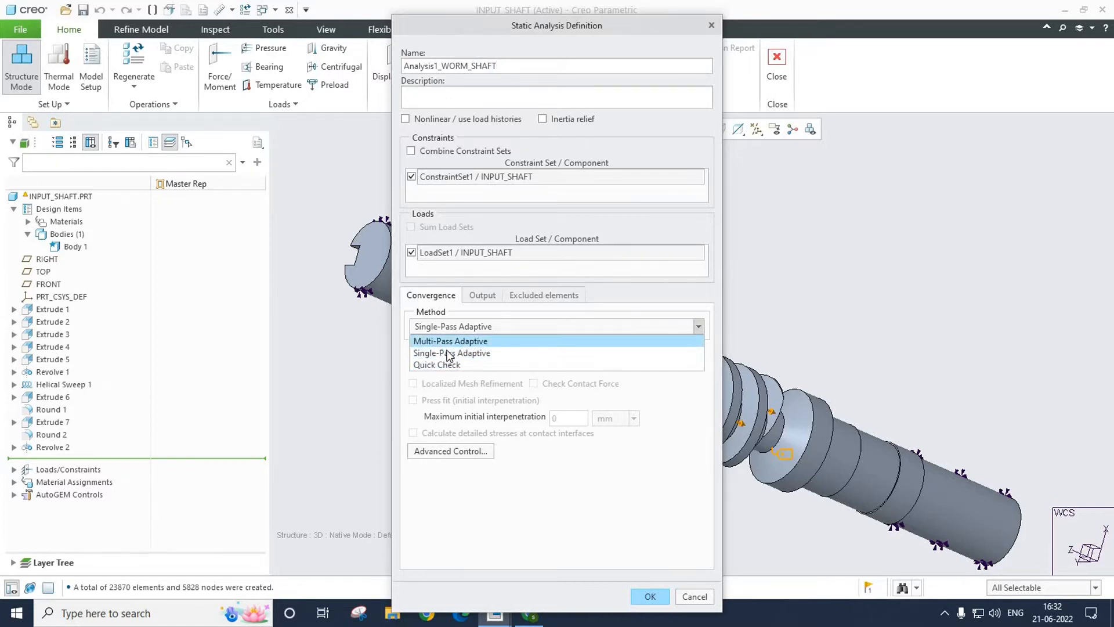
{"action": "left_click", "coordinate": [463, 354]}
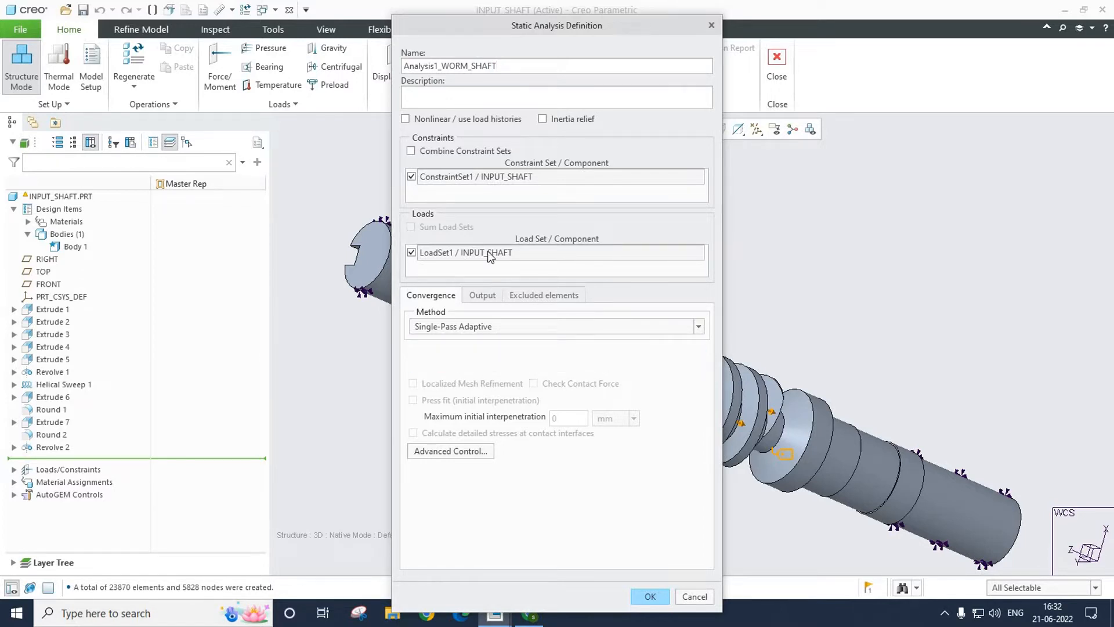
{"action": "left_click", "coordinate": [651, 596]}
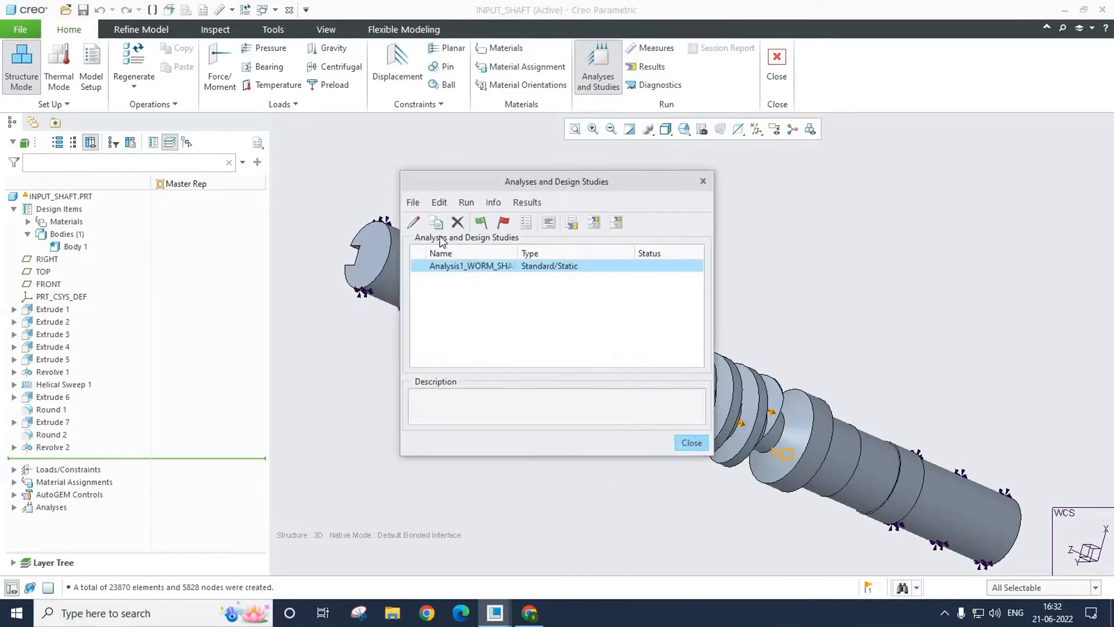
Step: Run Analysis1_WORM_SHAFT with interactive diagnostics, review the run status and close it once the run completes
{"action": "left_click", "coordinate": [481, 223]}
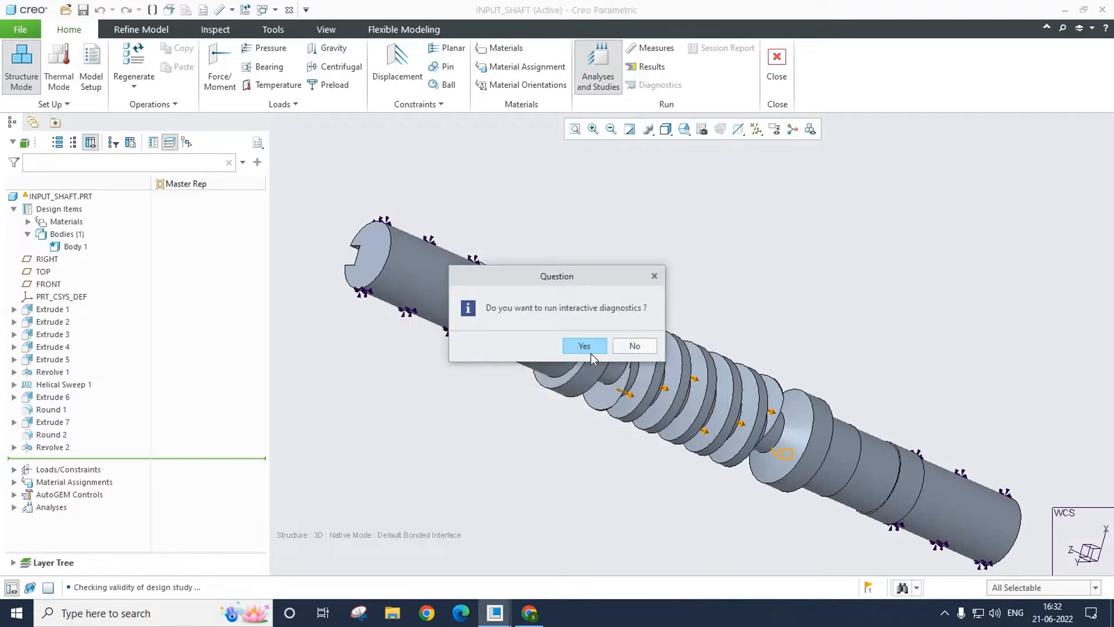
{"action": "left_click", "coordinate": [589, 349]}
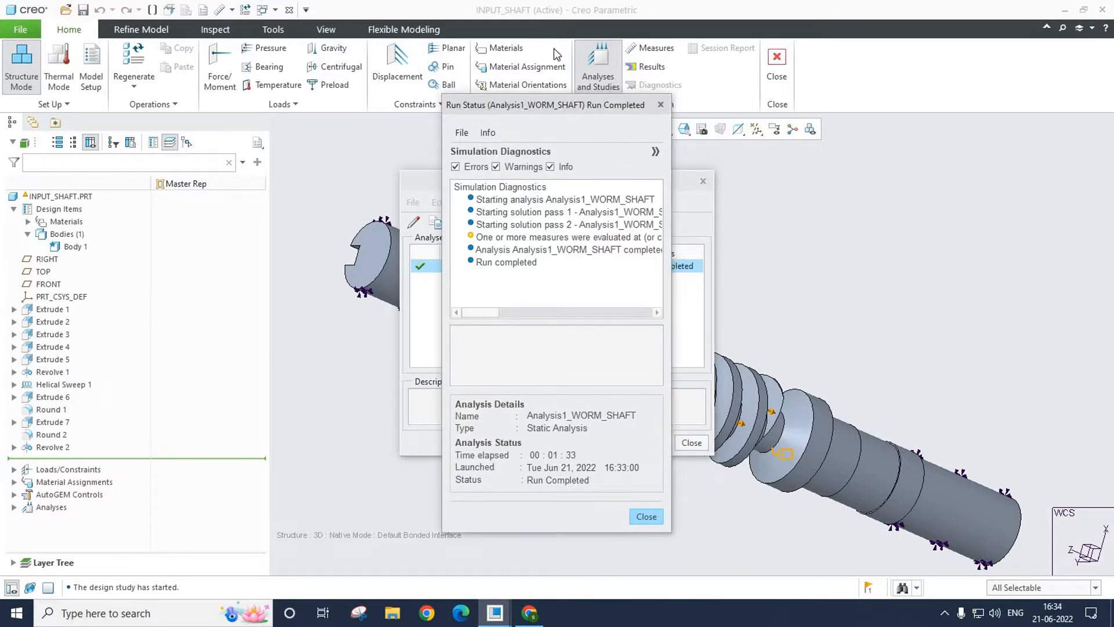
{"action": "left_click_drag", "start_coordinate": [561, 105], "coordinate": [925, 97]}
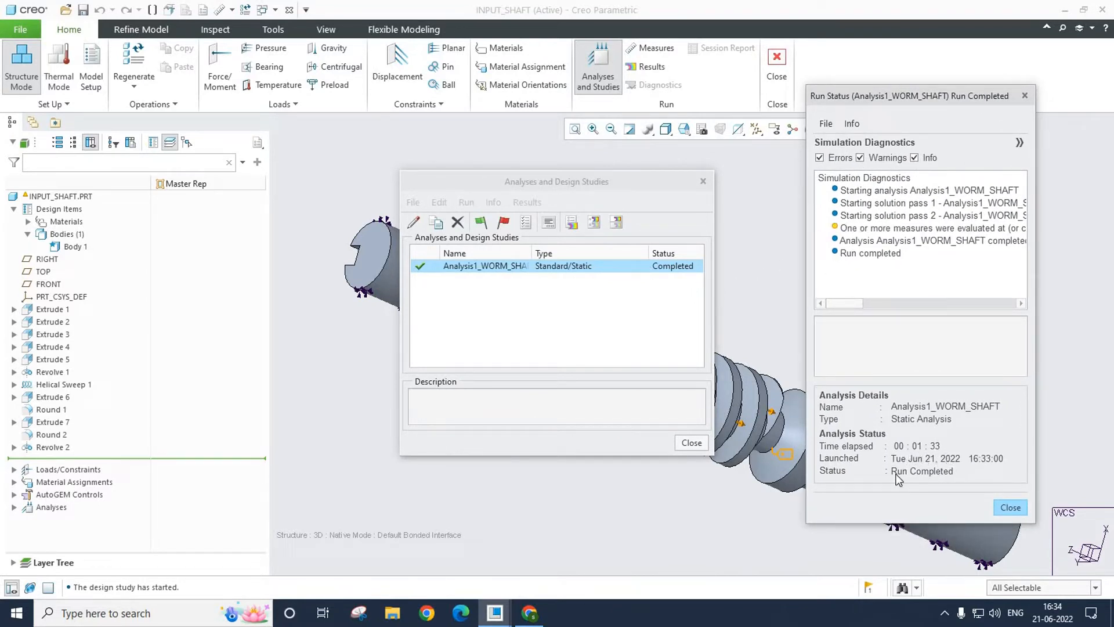
{"action": "left_click", "coordinate": [1011, 507]}
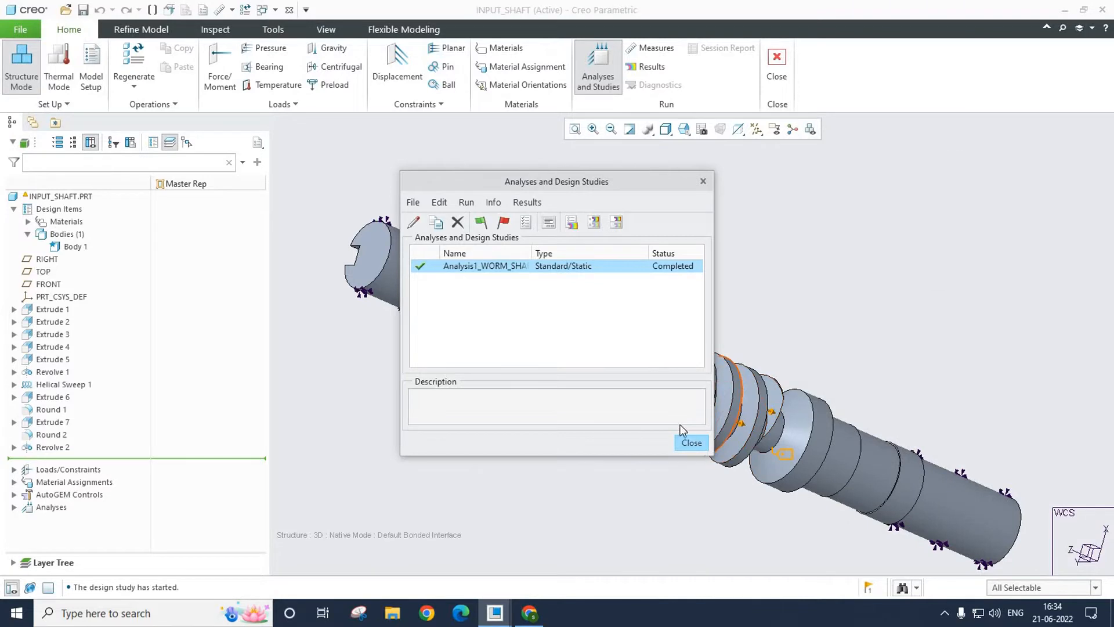
Step: Open the results of Analysis1_WORM_SHAFT and examine the worm thread in the von Mises stress and displacement results
{"action": "left_click", "coordinate": [617, 224]}
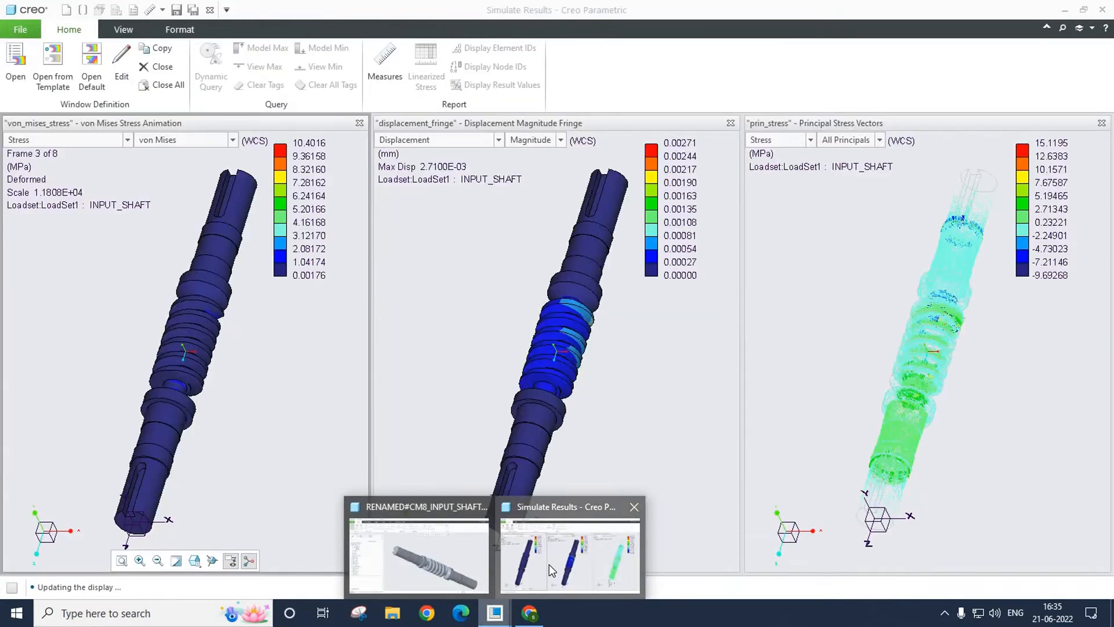
{"action": "left_click", "coordinate": [549, 564]}
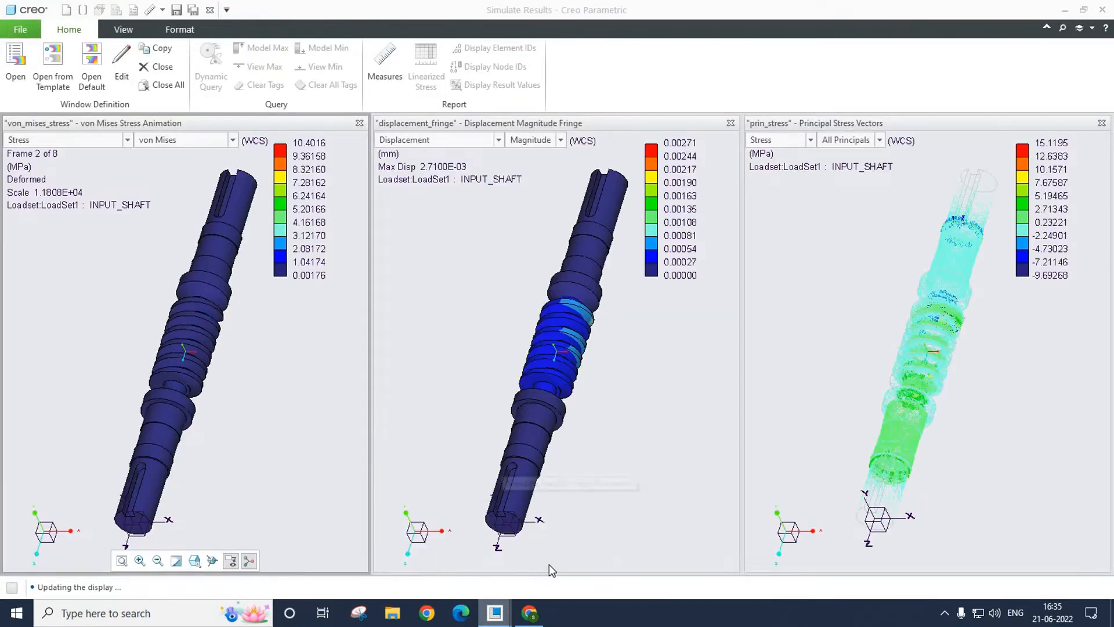
{"action": "mouse_move", "coordinate": [582, 361]}
{"action": "middle_mouse_down"}
{"action": "mouse_move", "coordinate": [540, 258]}
{"action": "mouse_move", "coordinate": [520, 309]}
{"action": "middle_mouse_up"}
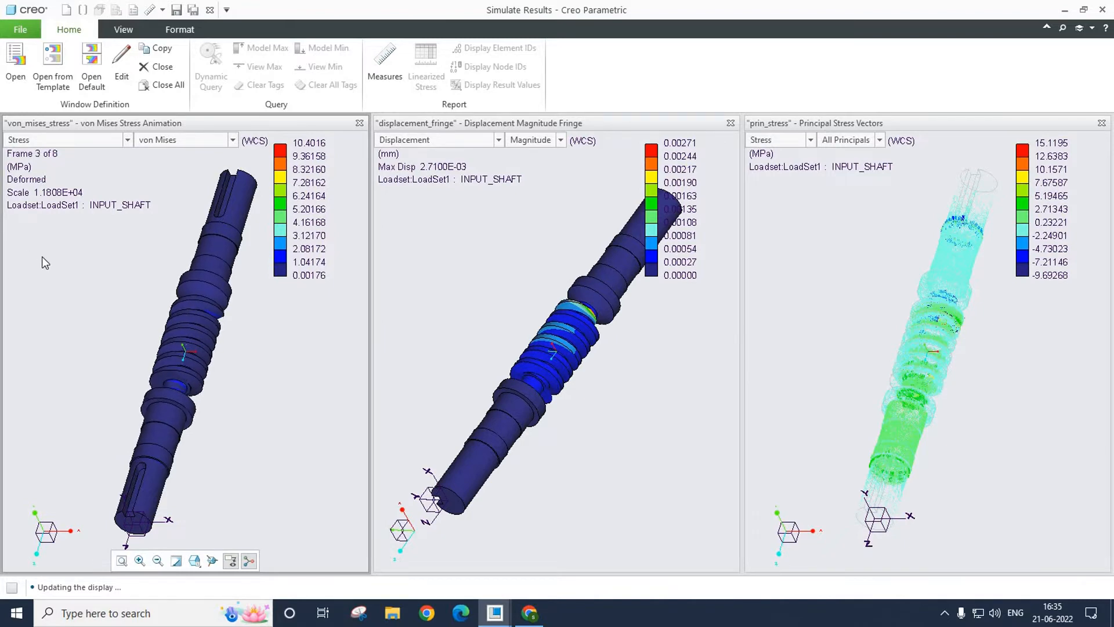
{"action": "mouse_move", "coordinate": [75, 261]}
{"action": "middle_mouse_down"}
{"action": "mouse_move", "coordinate": [142, 323]}
{"action": "mouse_move", "coordinate": [104, 310]}
{"action": "mouse_move", "coordinate": [42, 219]}
{"action": "middle_mouse_up"}
{"action": "scroll", "coordinate": [251, 341], "scroll_direction": "down", "scroll_amount": 3}
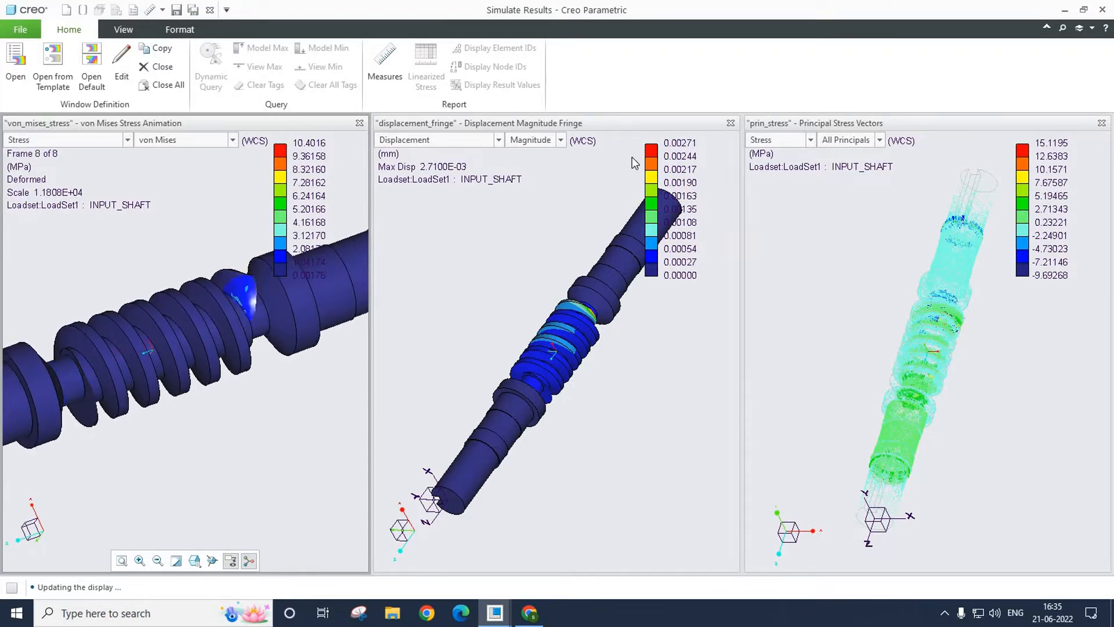
{"action": "middle_click_drag", "start_coordinate": [574, 349], "coordinate": [595, 365]}
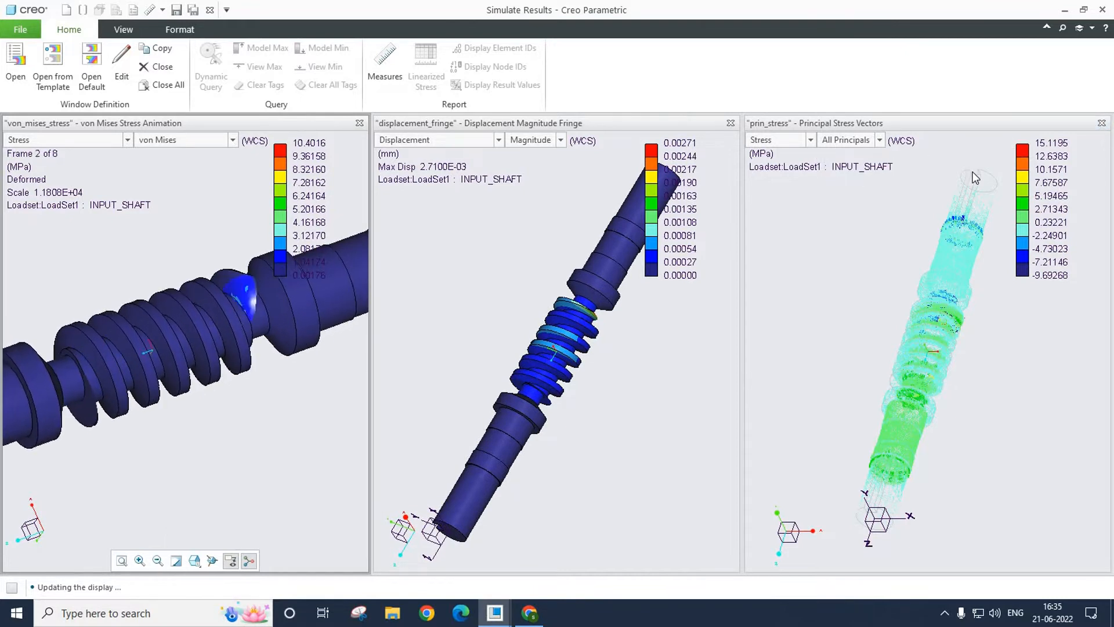
Step: Remove the principal stress vectors result and display the von Mises stress animation in continuous tone
{"action": "left_click", "coordinate": [1102, 123]}
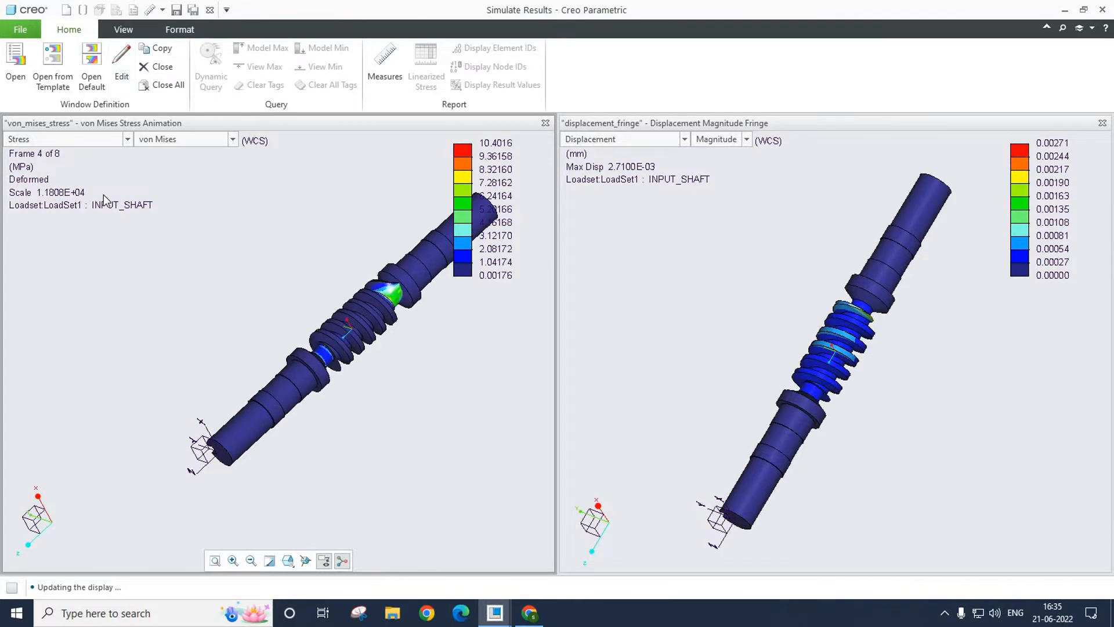
{"action": "left_click", "coordinate": [124, 29]}
{"action": "left_click", "coordinate": [365, 73]}
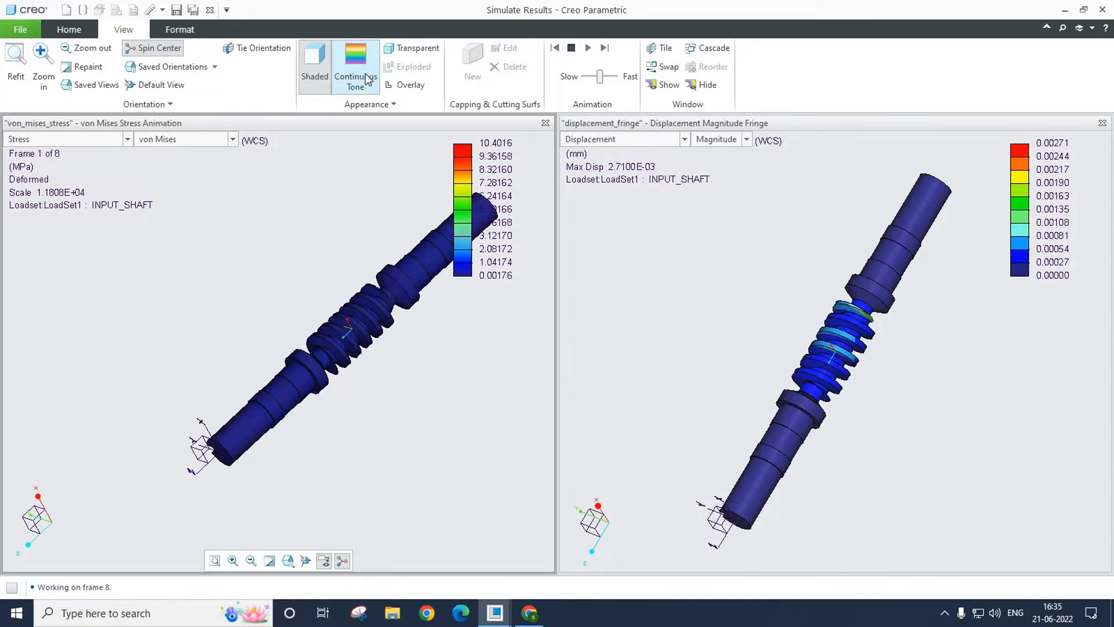
Step: Reduce the von Mises stress legend to 6 levels
{"action": "left_click", "coordinate": [181, 30]}
{"action": "left_click", "coordinate": [20, 73]}
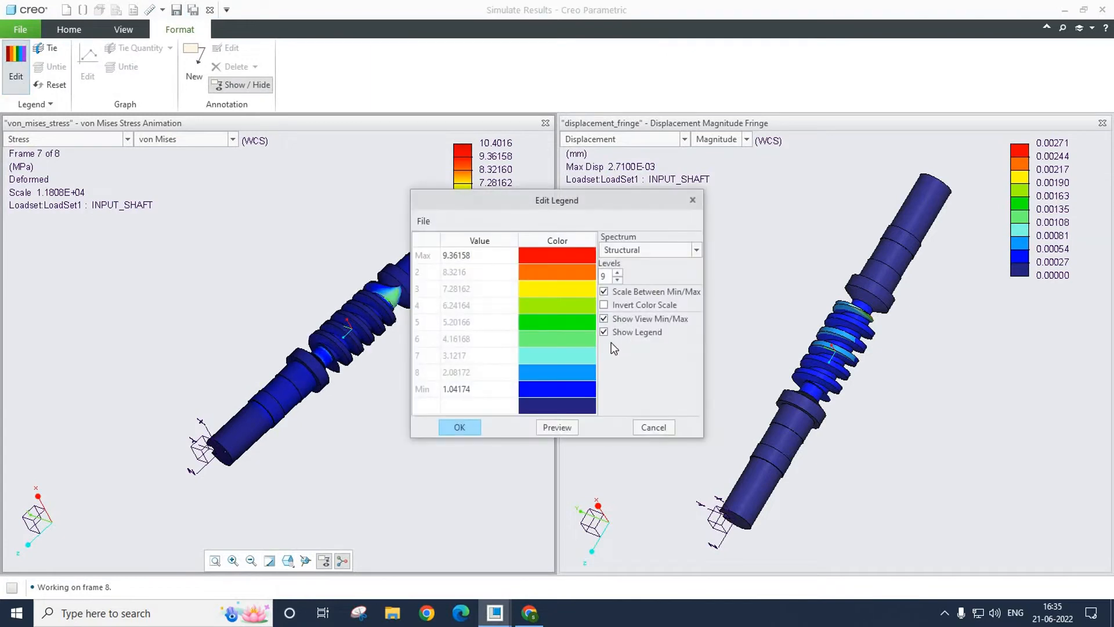
{"action": "left_click", "coordinate": [618, 280]}
{"action": "left_click", "coordinate": [618, 280]}
{"action": "left_click", "coordinate": [618, 281]}
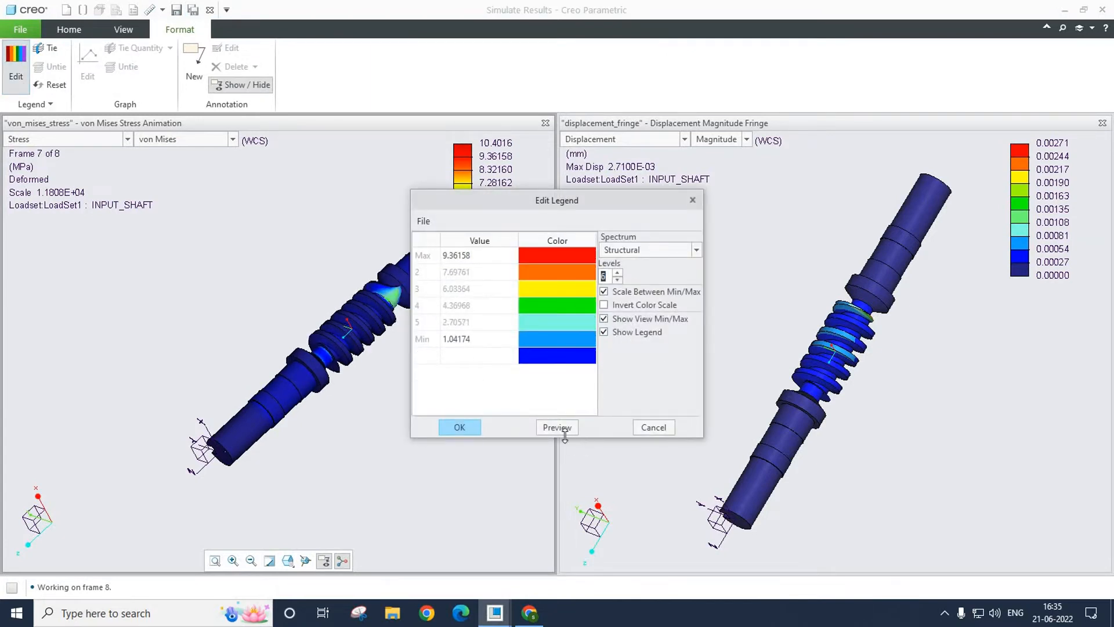
{"action": "left_click", "coordinate": [458, 427]}
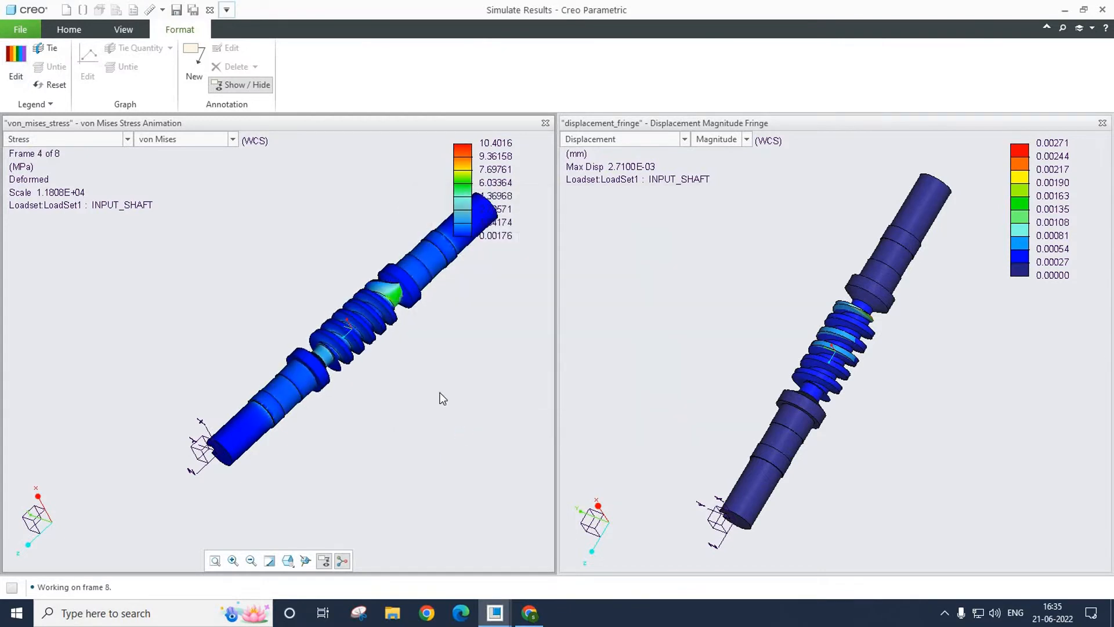
Step: Review the color spectrum options for the von Mises stress legend and keep Structural
{"action": "left_click", "coordinate": [11, 74]}
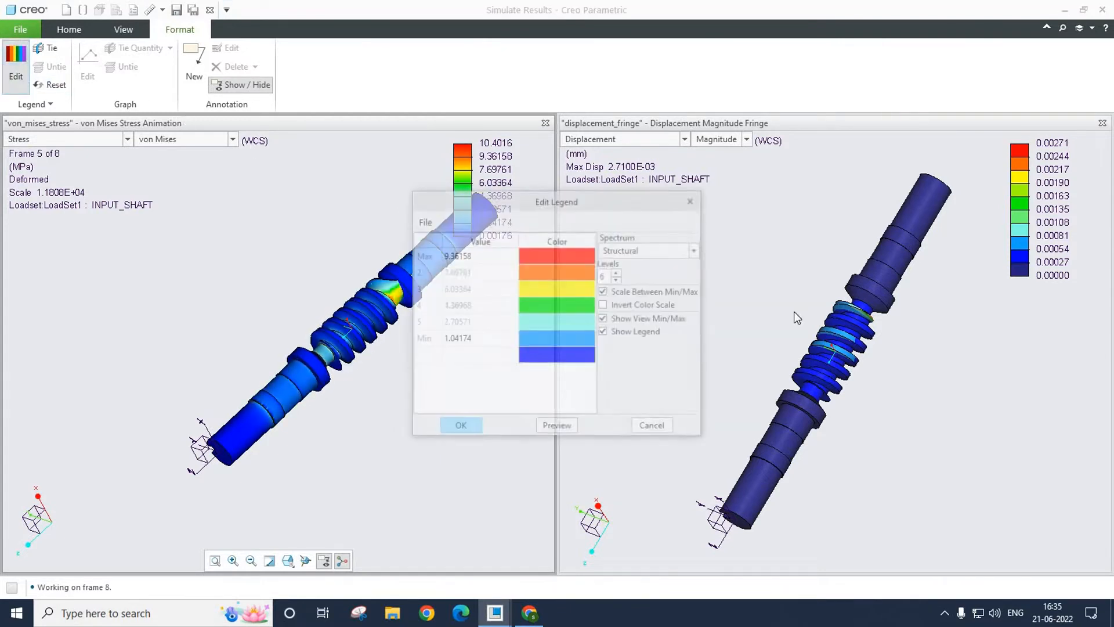
{"action": "left_click", "coordinate": [697, 250]}
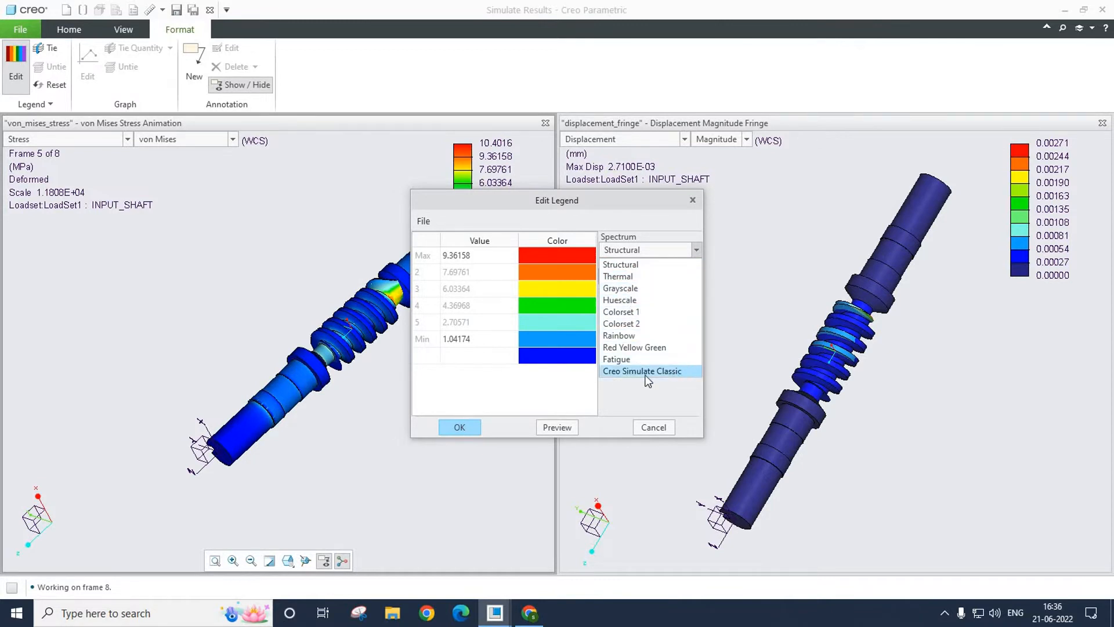
{"action": "left_click", "coordinate": [463, 429]}
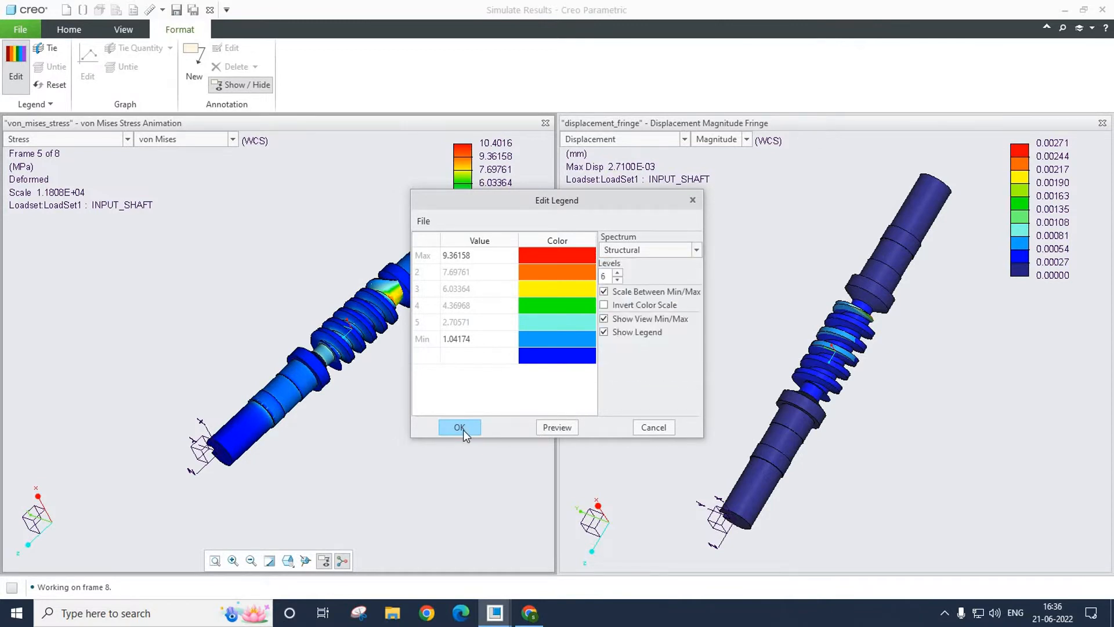
{"action": "left_click", "coordinate": [463, 429]}
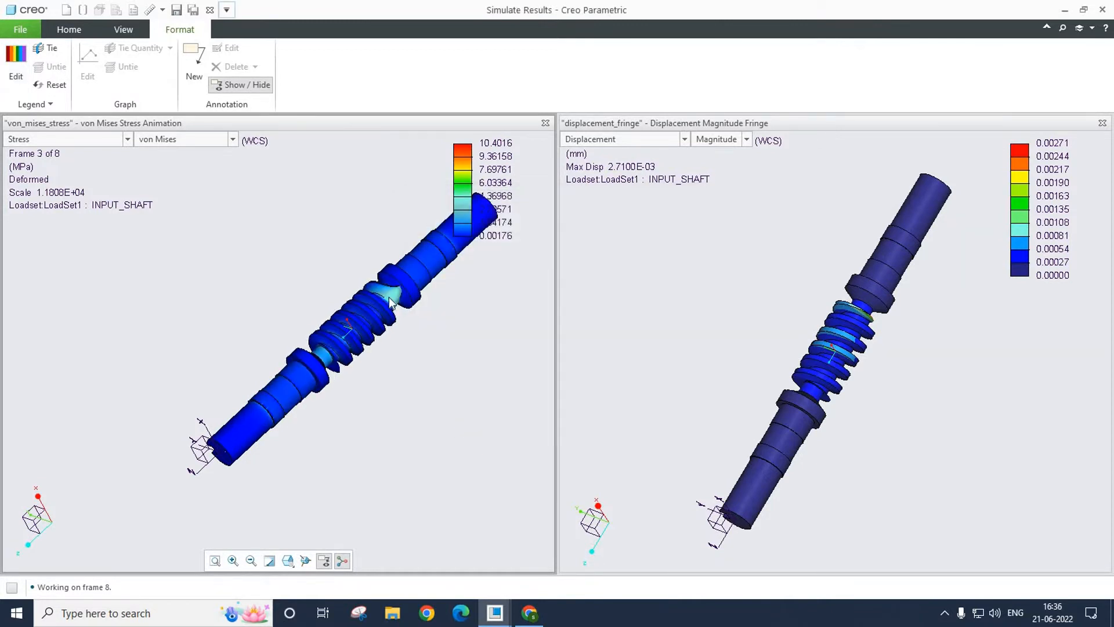
Step: Turn off shading and continuous tone for the von Mises stress animation and make the model transparent
{"action": "left_click", "coordinate": [123, 29]}
{"action": "left_click", "coordinate": [316, 87]}
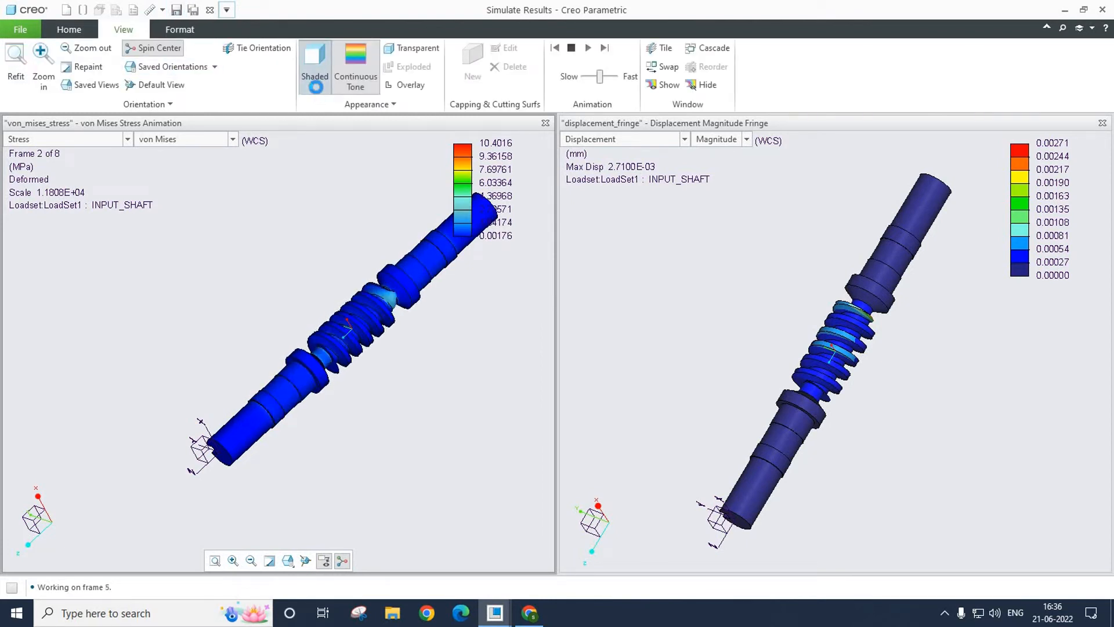
{"action": "left_click", "coordinate": [352, 80]}
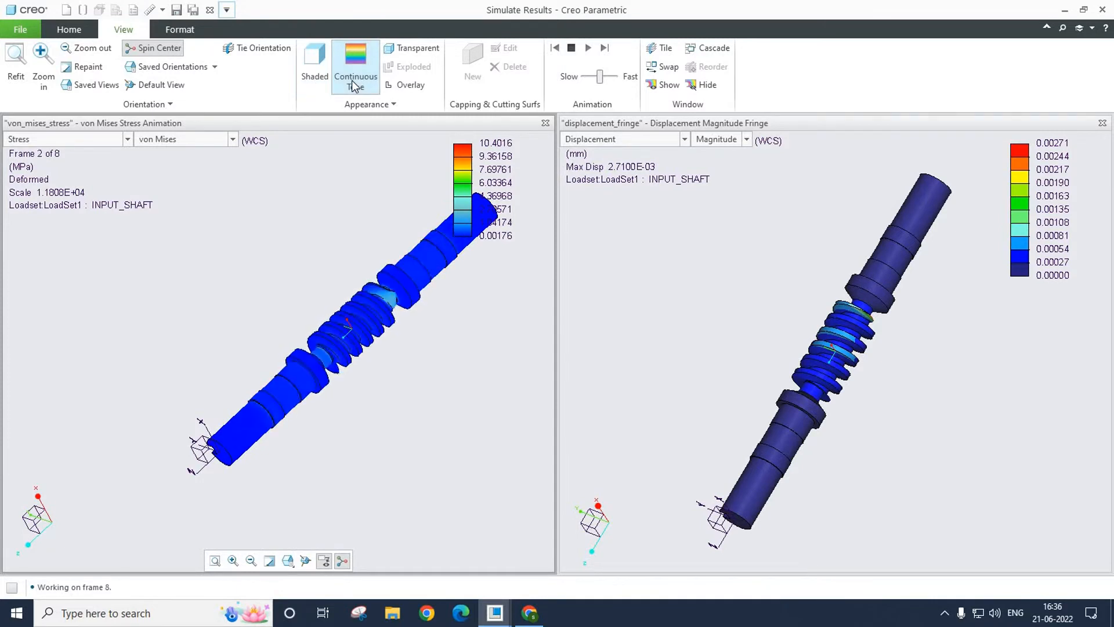
{"action": "left_click", "coordinate": [408, 48]}
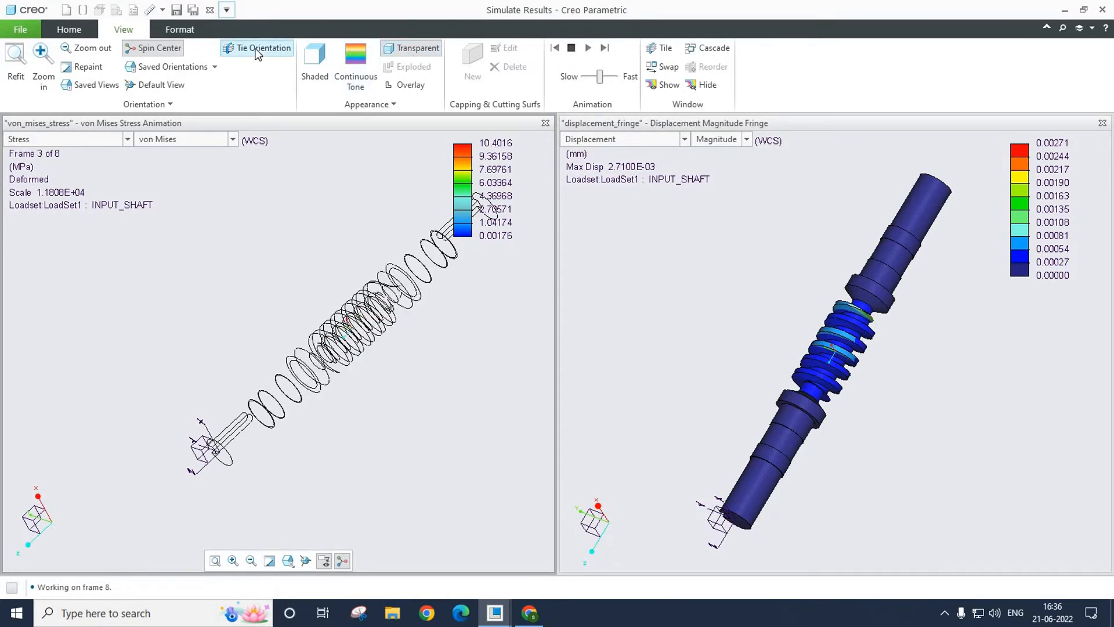
{"action": "left_click", "coordinate": [179, 31]}
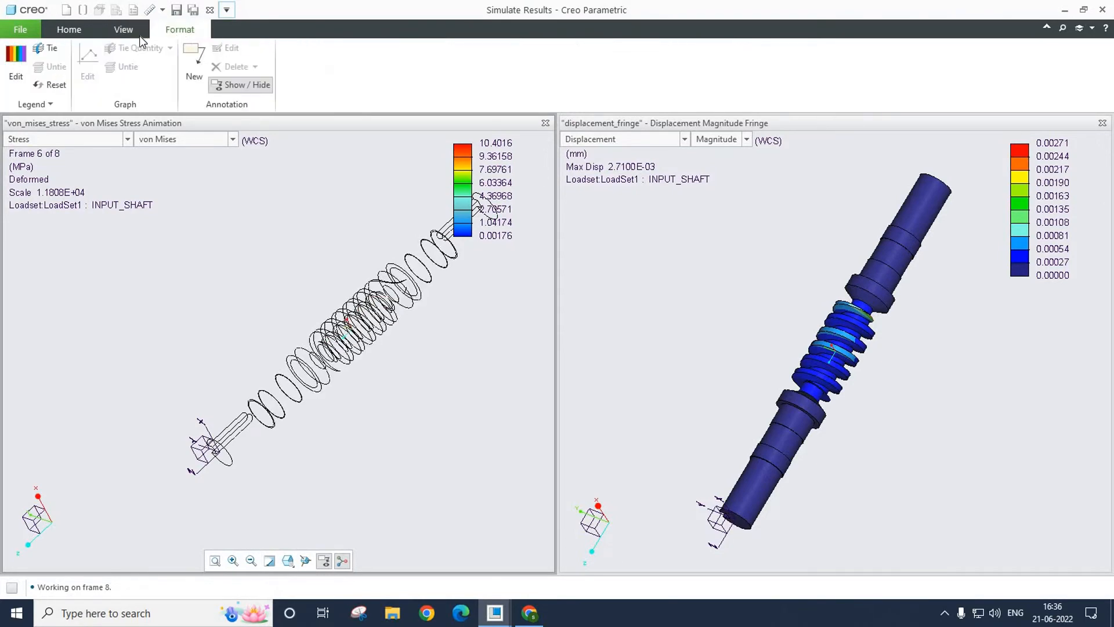
Step: Save the current result windows as a Simulate Results Definition file named WORM_SHAFT
{"action": "left_click", "coordinate": [81, 32]}
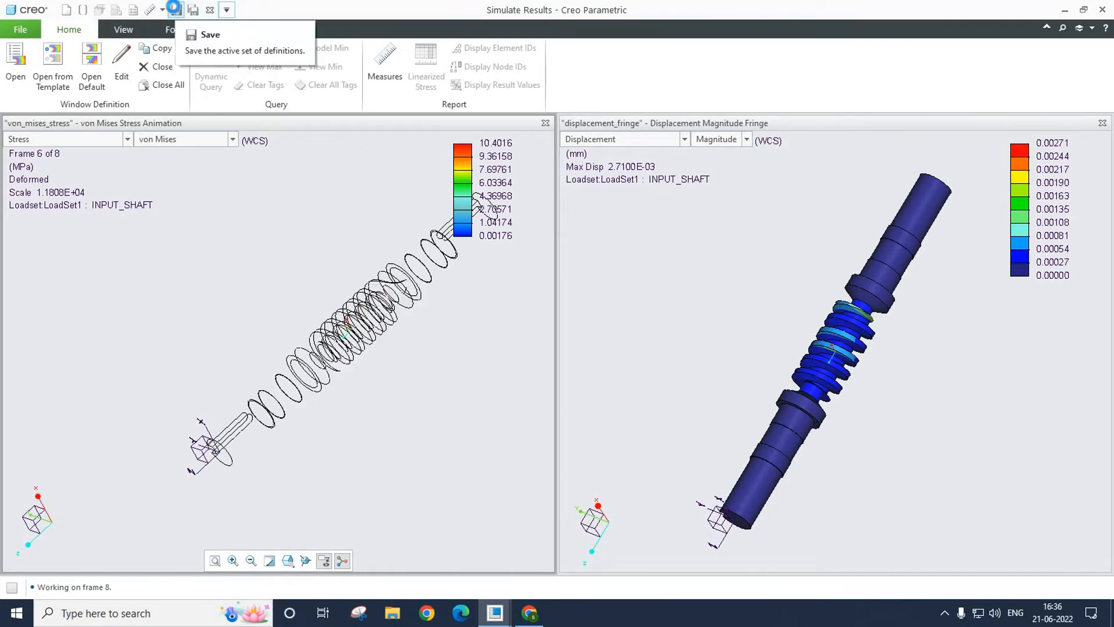
{"action": "left_click", "coordinate": [174, 10]}
{"action": "left_click", "coordinate": [466, 486]}
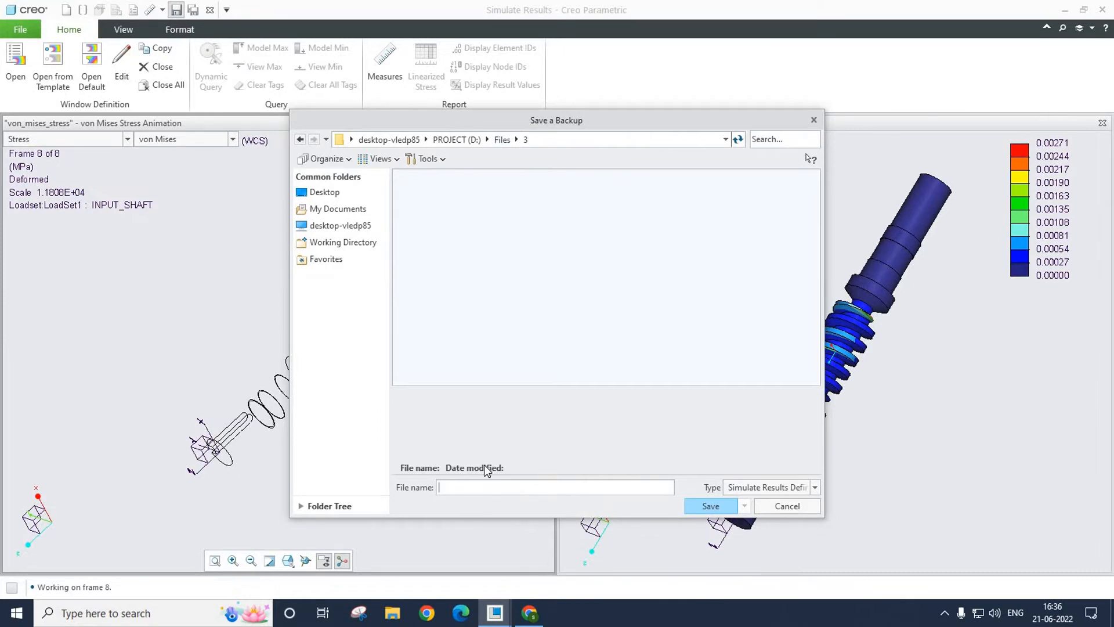
{"action": "type", "text": "WORM_SHAFT"}
{"action": "left_click", "coordinate": [815, 487]}
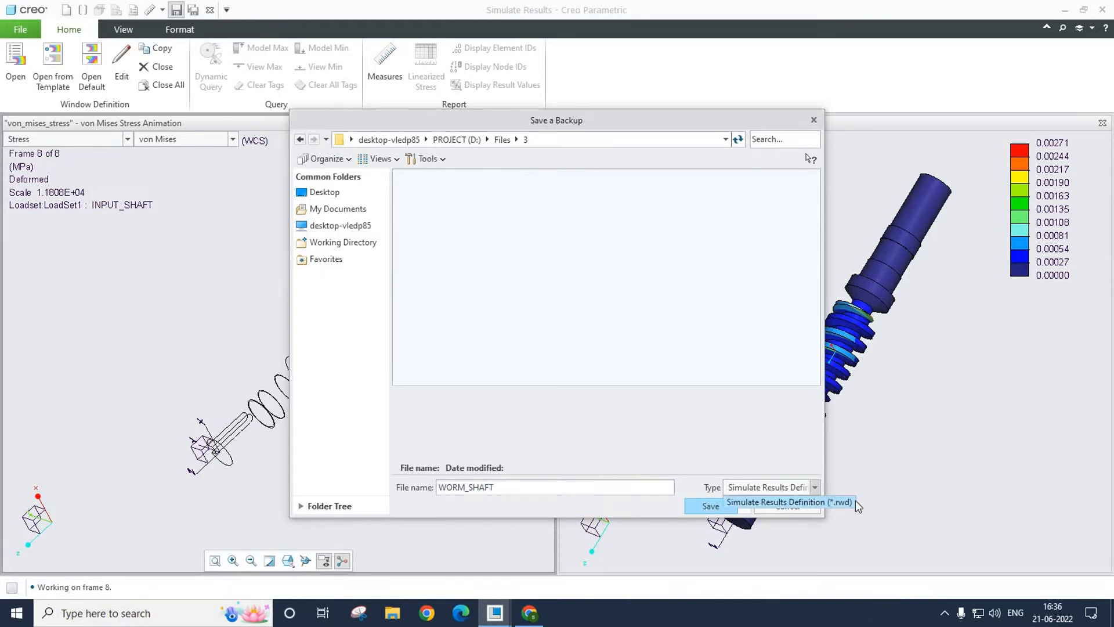
{"action": "left_click", "coordinate": [707, 507]}
{"action": "left_click", "coordinate": [707, 507]}
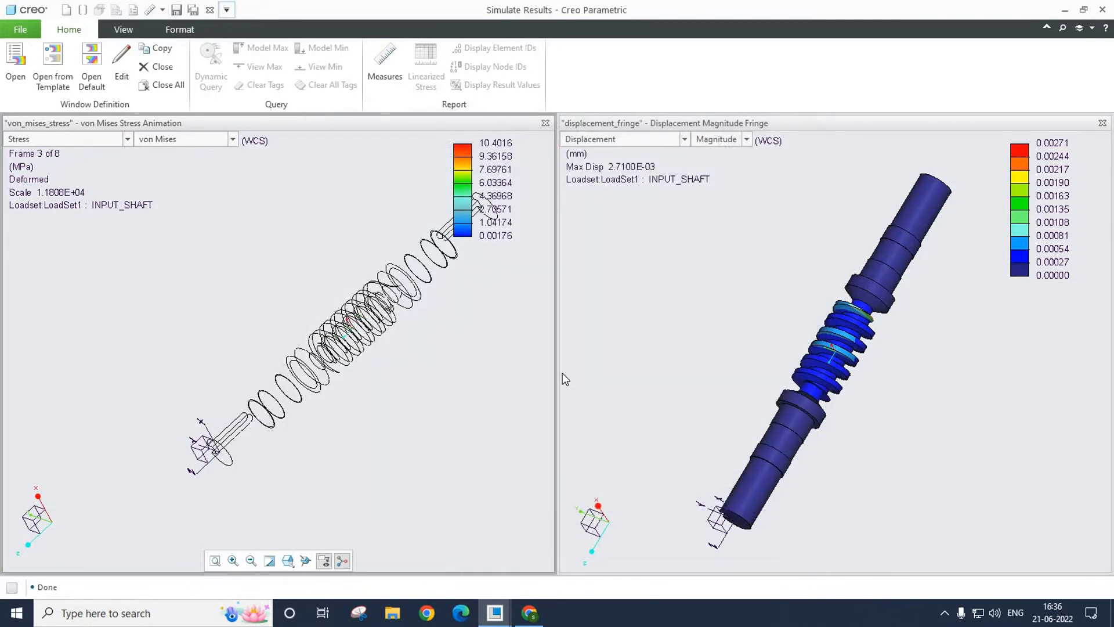
Step: Turn off transparency for the von Mises stress animation and display it in continuous tone
{"action": "left_click", "coordinate": [187, 29]}
{"action": "left_click", "coordinate": [123, 30]}
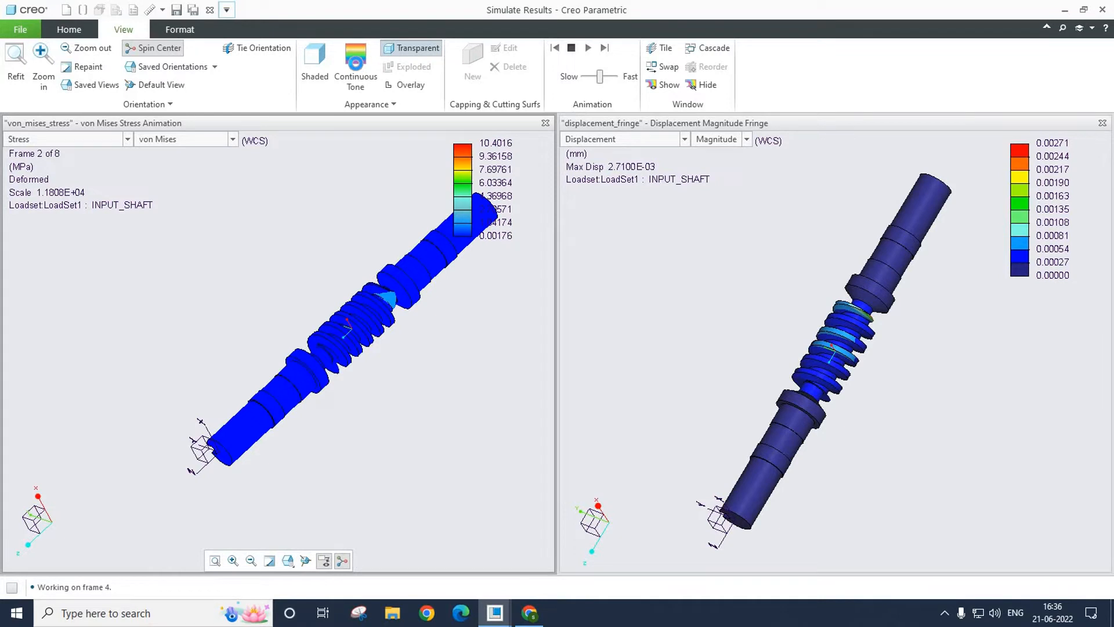
{"action": "left_click", "coordinate": [356, 65]}
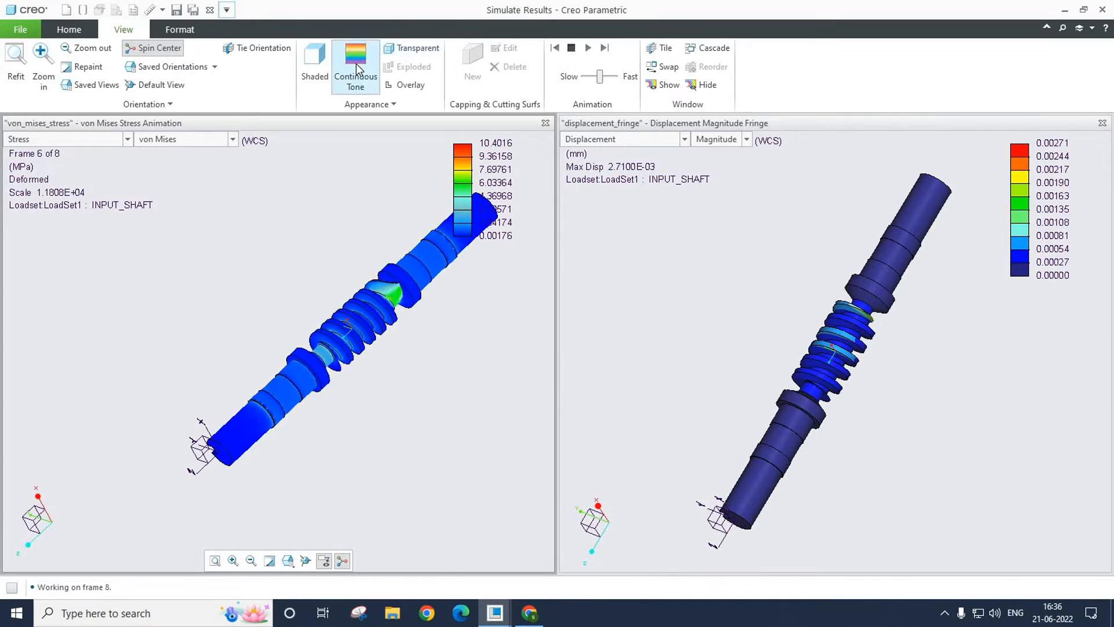
Step: Close the simulation results without saving the display changes and close the Analyses and Design Studies dialog
{"action": "left_click", "coordinate": [209, 10]}
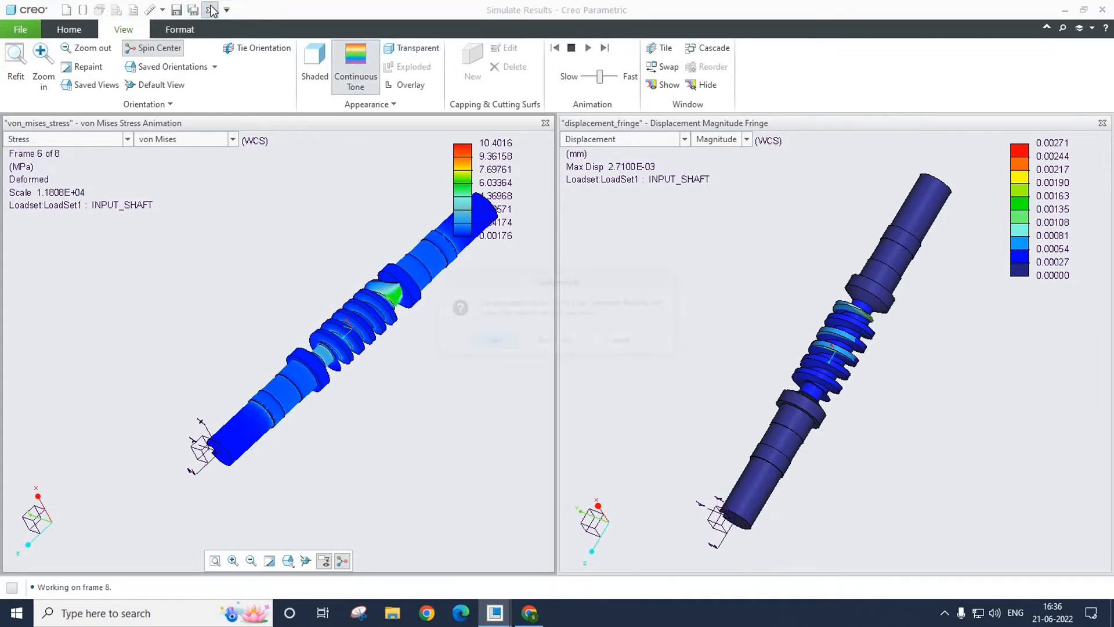
{"action": "left_click", "coordinate": [557, 343]}
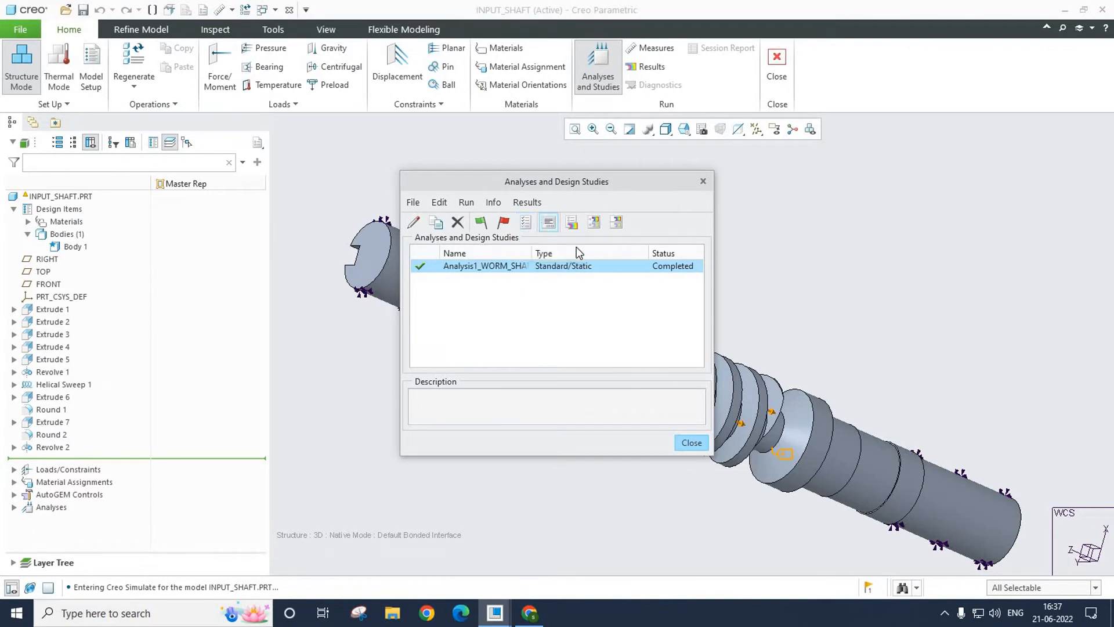
{"action": "left_click", "coordinate": [691, 442]}
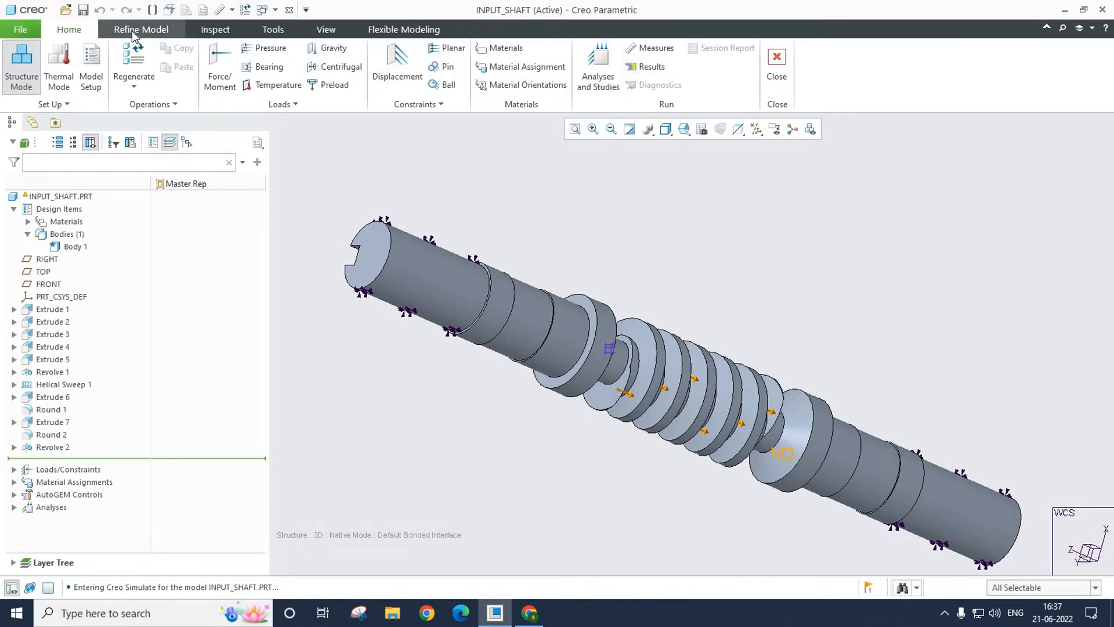
{"action": "left_click", "coordinate": [278, 30]}
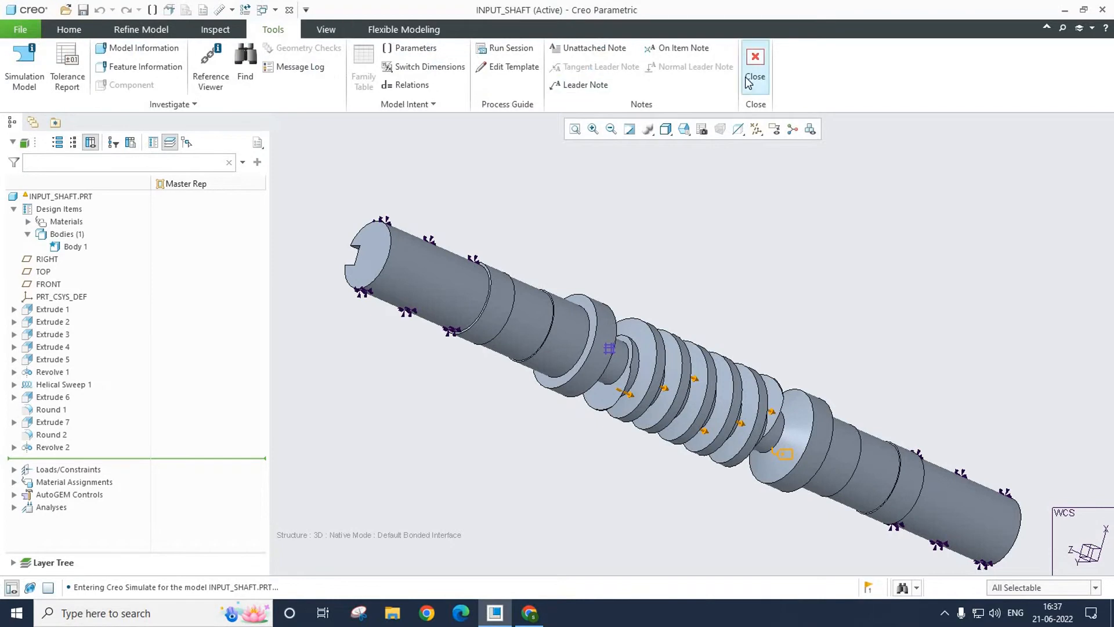
{"action": "left_click", "coordinate": [324, 34]}
{"action": "left_click", "coordinate": [381, 34]}
{"action": "left_click", "coordinate": [318, 33]}
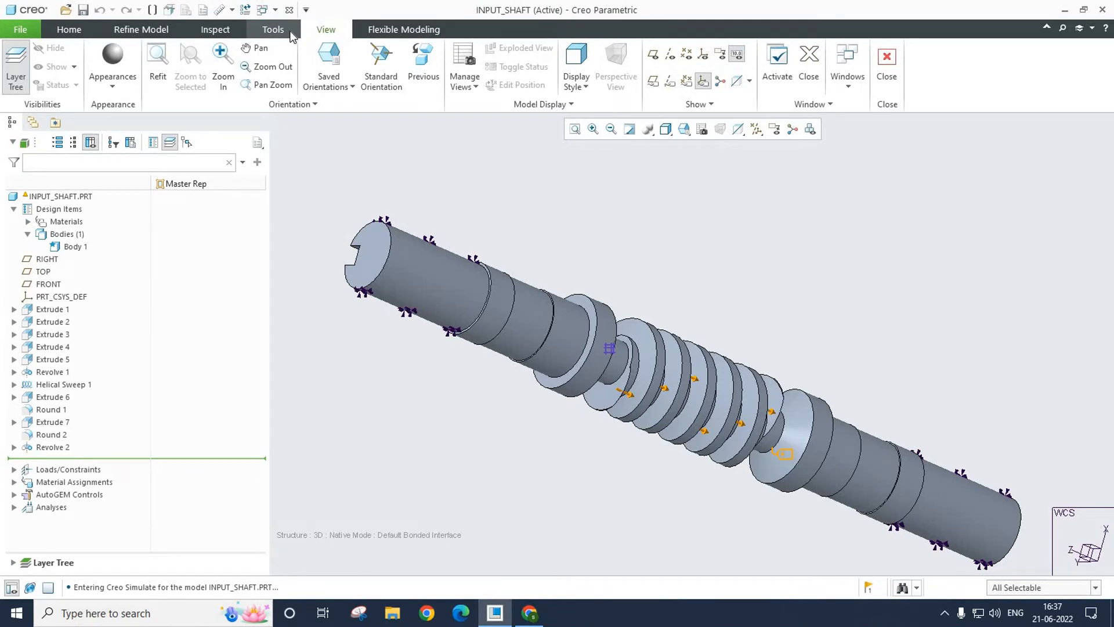
{"action": "left_click", "coordinate": [291, 35]}
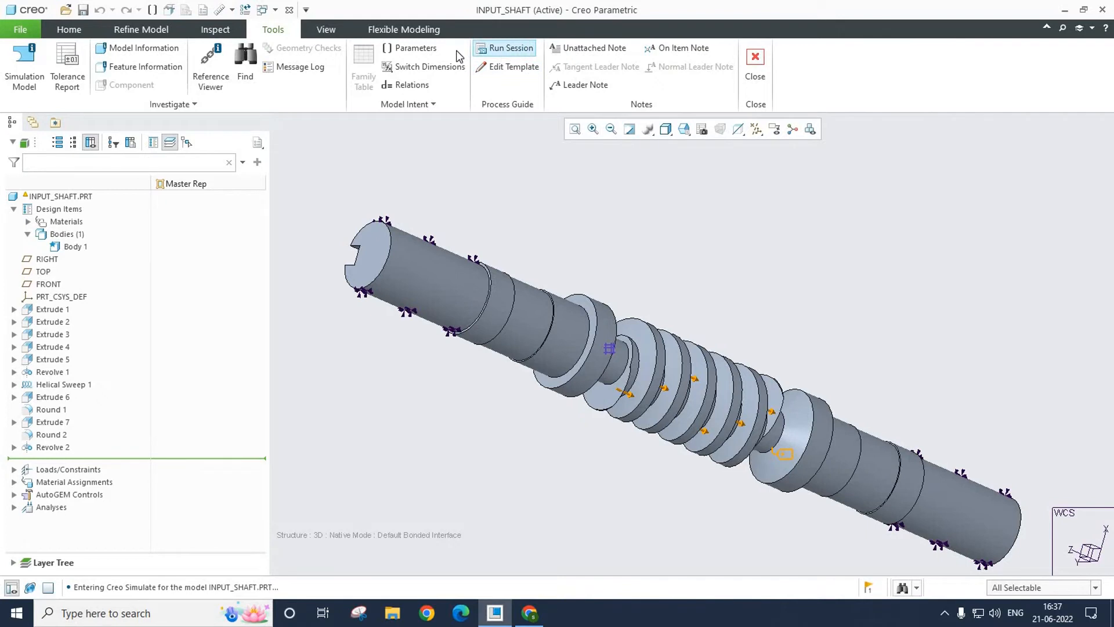
{"action": "left_click", "coordinate": [224, 32]}
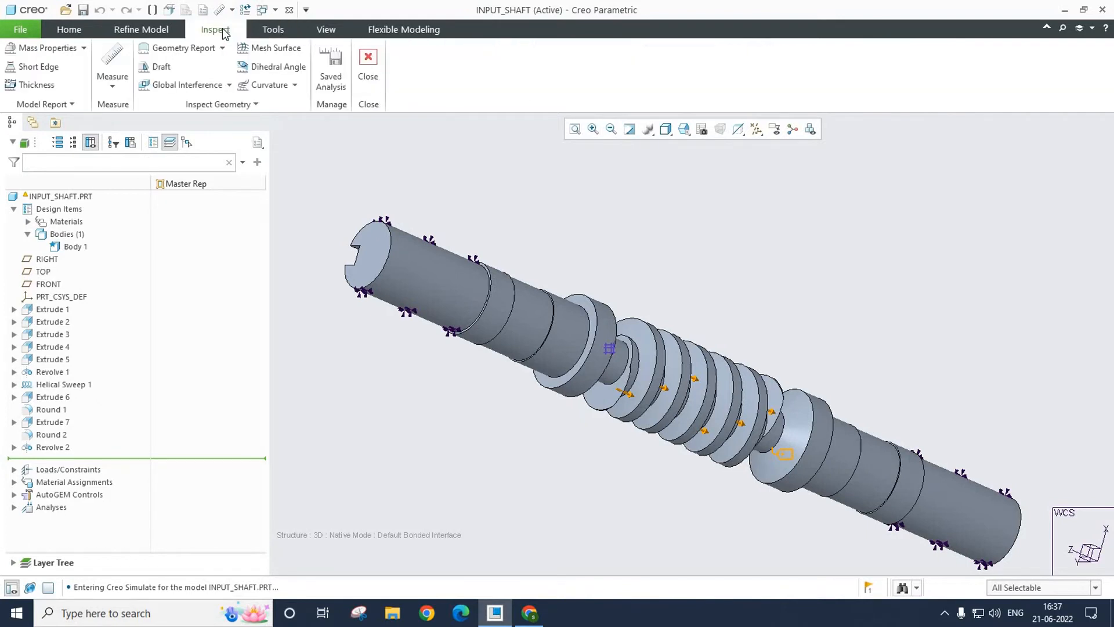
{"action": "left_click", "coordinate": [170, 30]}
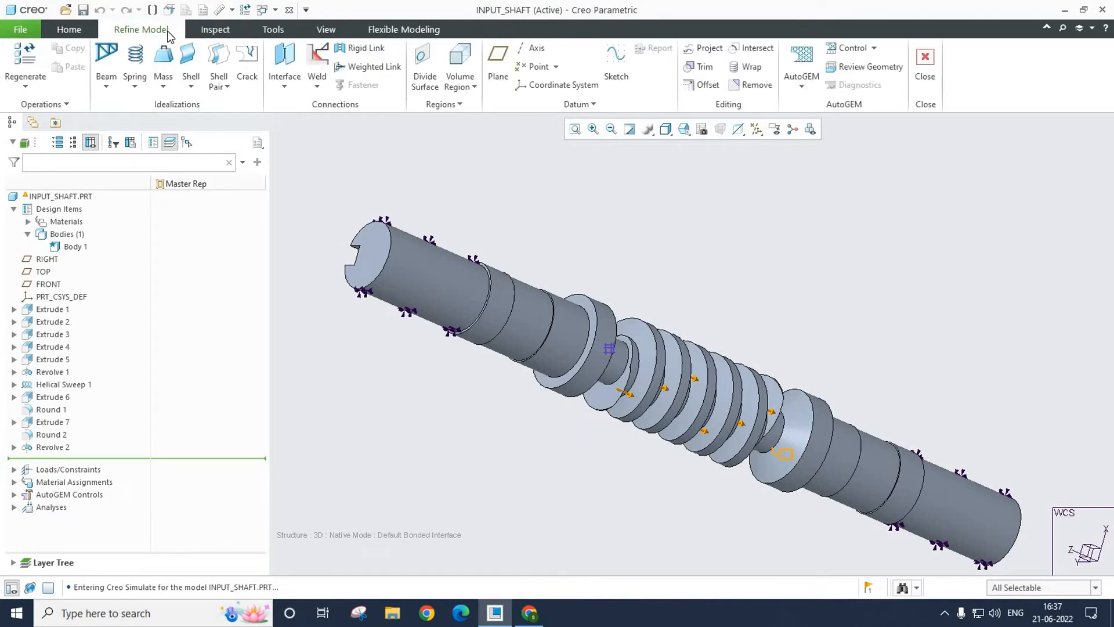
{"action": "left_click", "coordinate": [64, 30]}
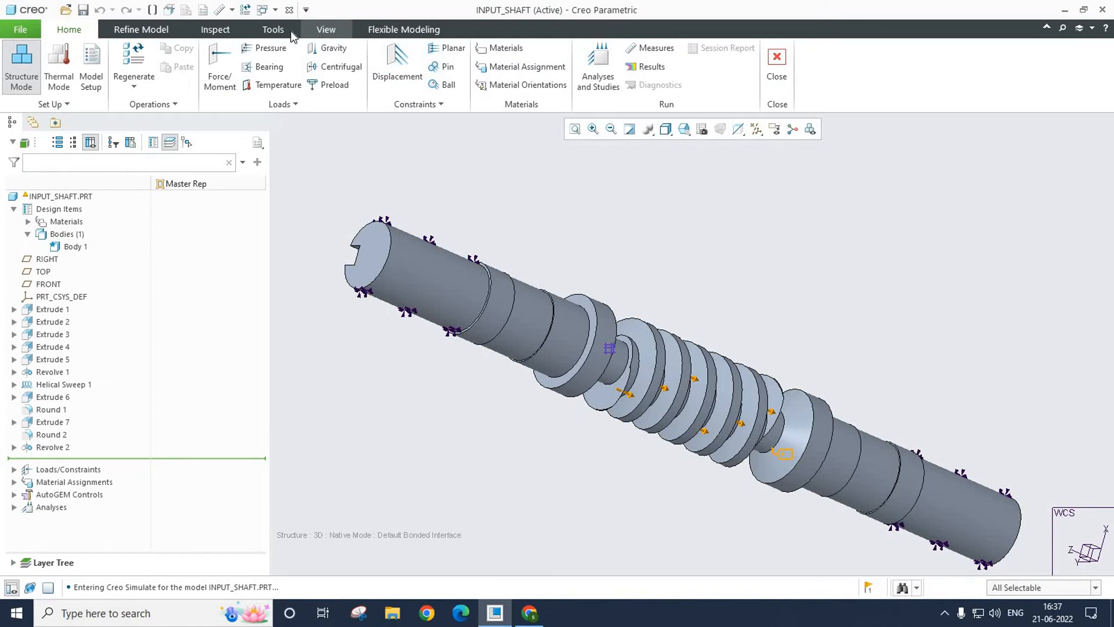
Step: Reopen the simulation results viewer and load the saved WORM_SHAFT.rwd result windows
{"action": "left_click", "coordinate": [654, 68]}
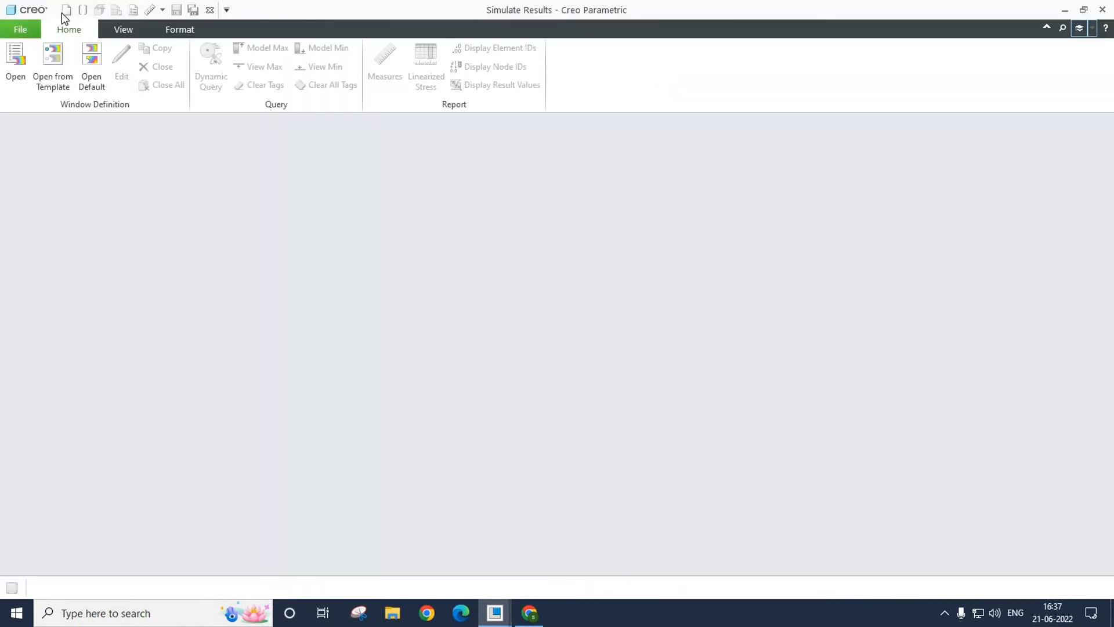
{"action": "left_click", "coordinate": [22, 29]}
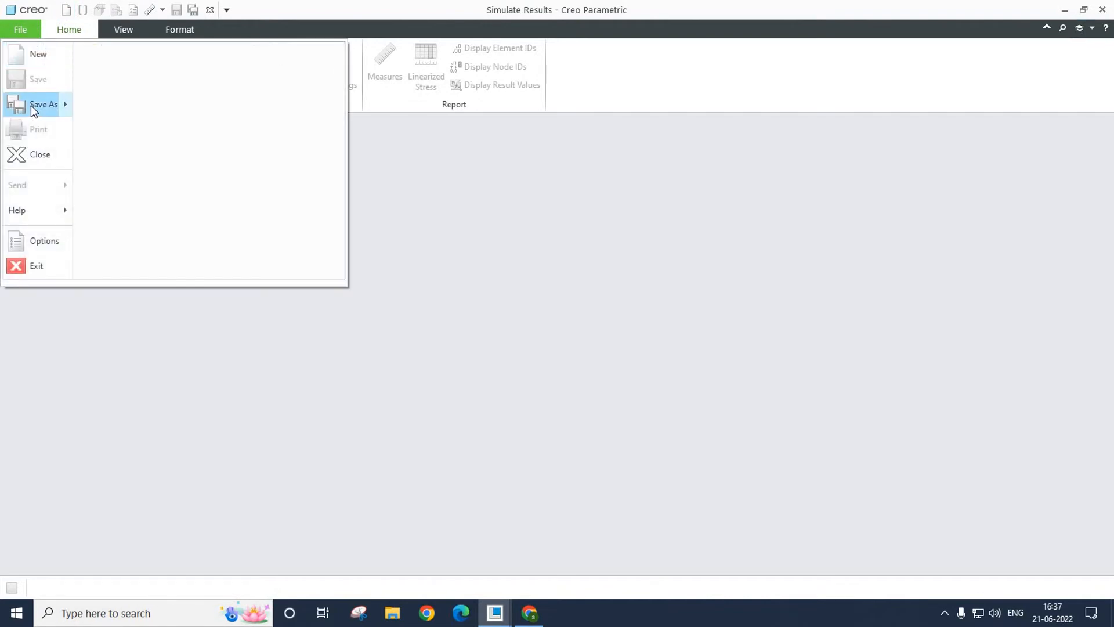
{"action": "left_click", "coordinate": [36, 56]}
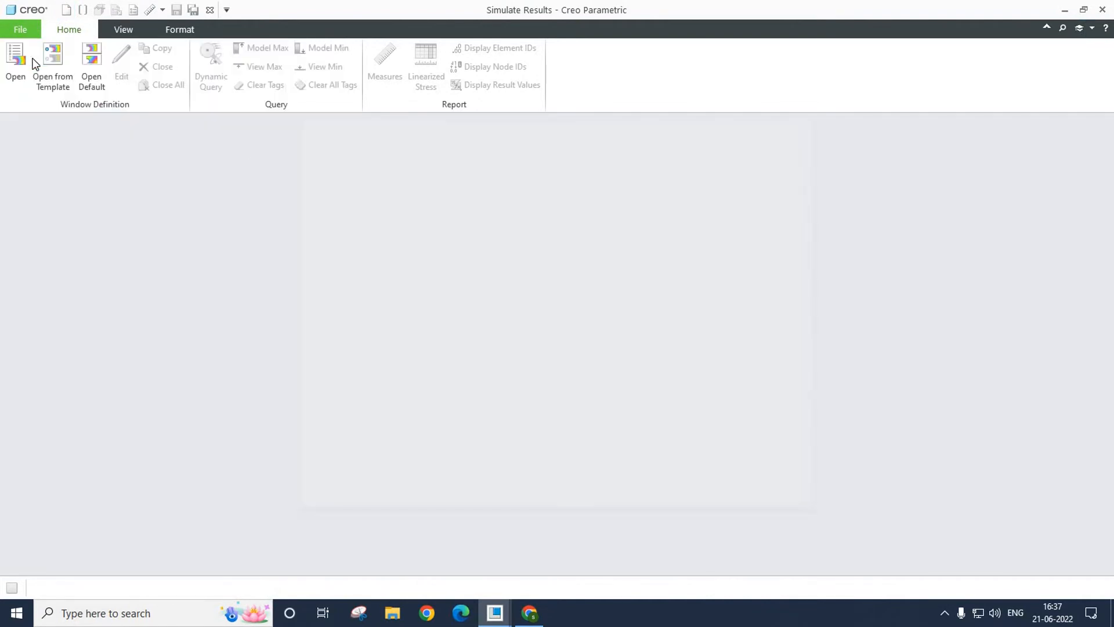
{"action": "left_click", "coordinate": [441, 191]}
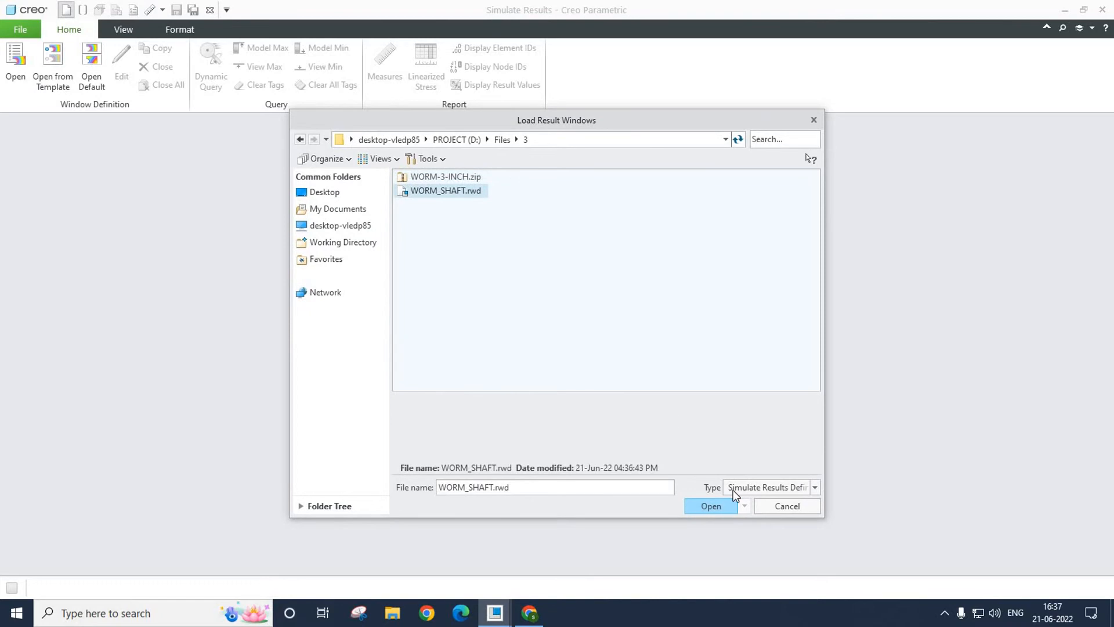
{"action": "left_click", "coordinate": [713, 506]}
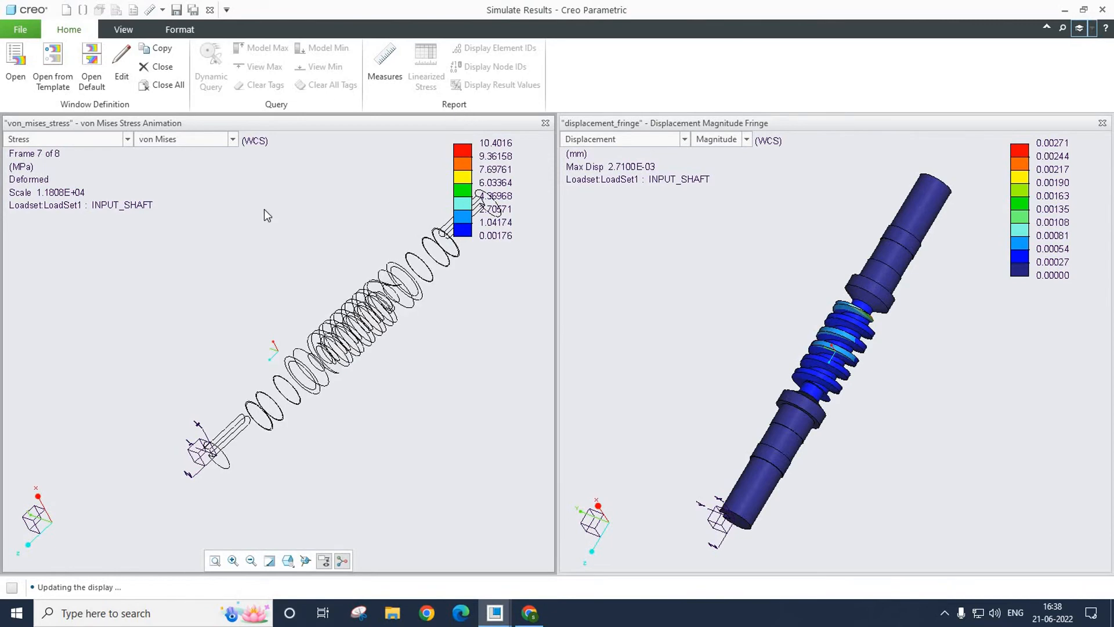
Step: Check the von Mises stress result definition, and display its animation shaded with transparency turned off
{"action": "left_click", "coordinate": [121, 63]}
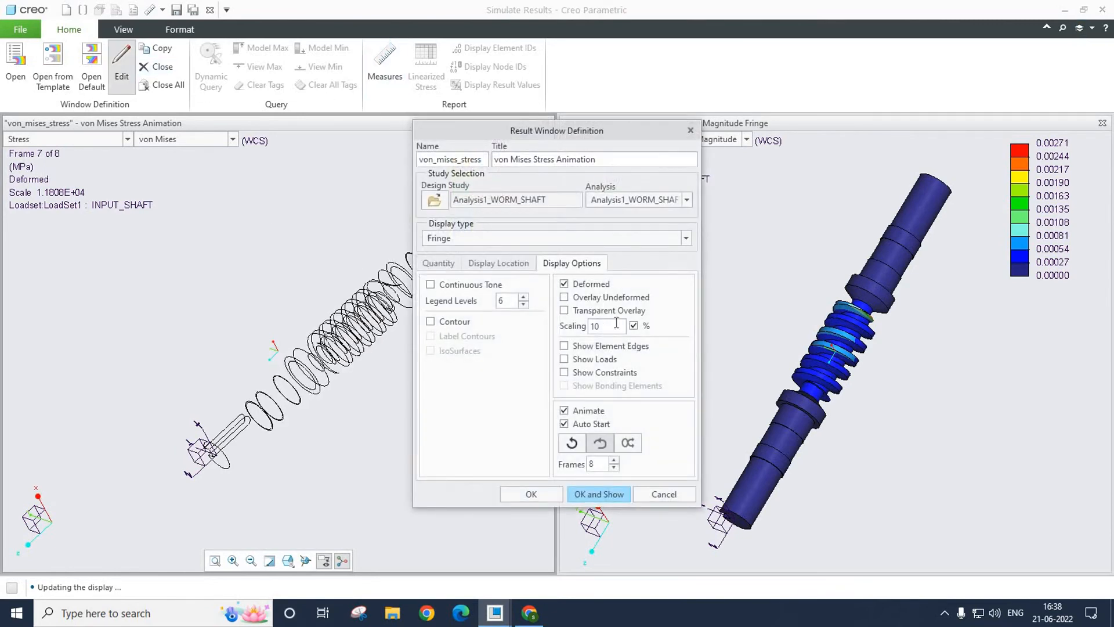
{"action": "left_click", "coordinate": [662, 498]}
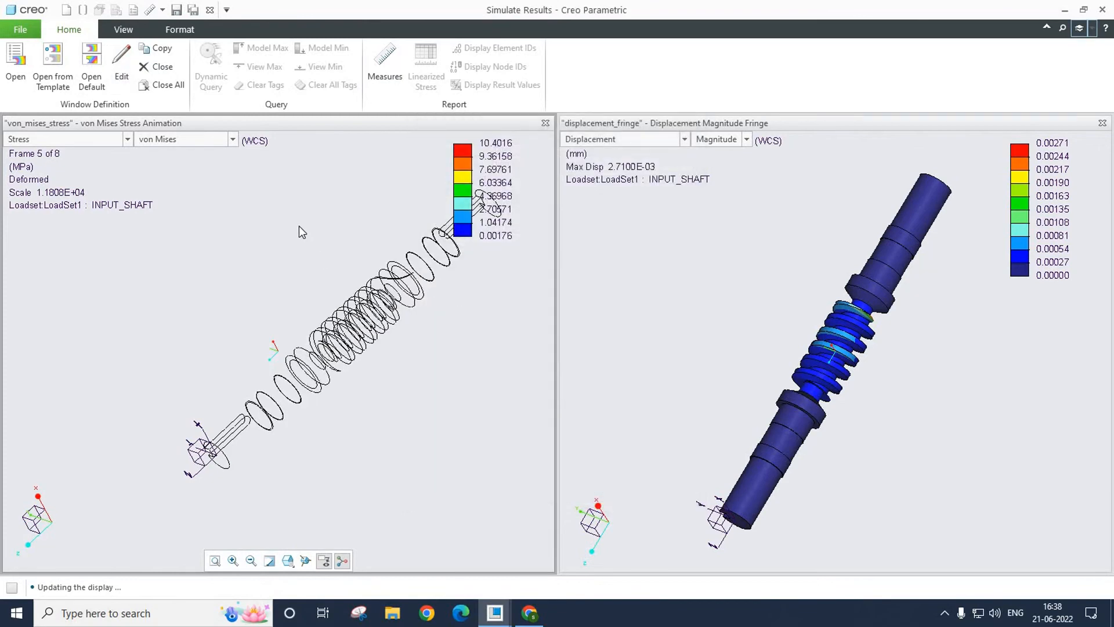
{"action": "left_click", "coordinate": [123, 30]}
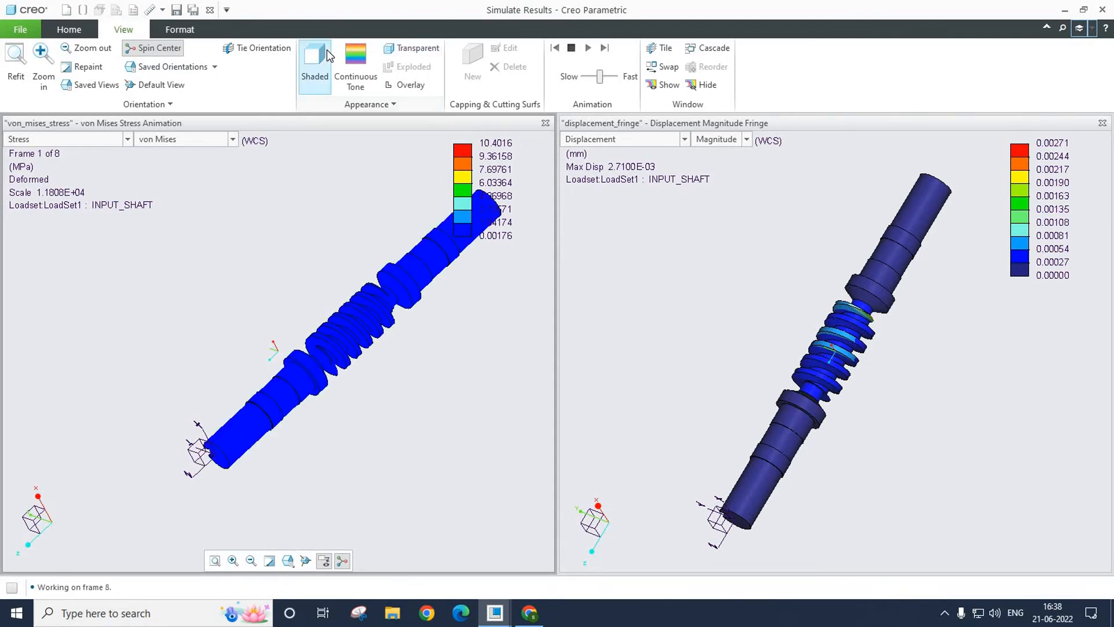
{"action": "left_click", "coordinate": [325, 86]}
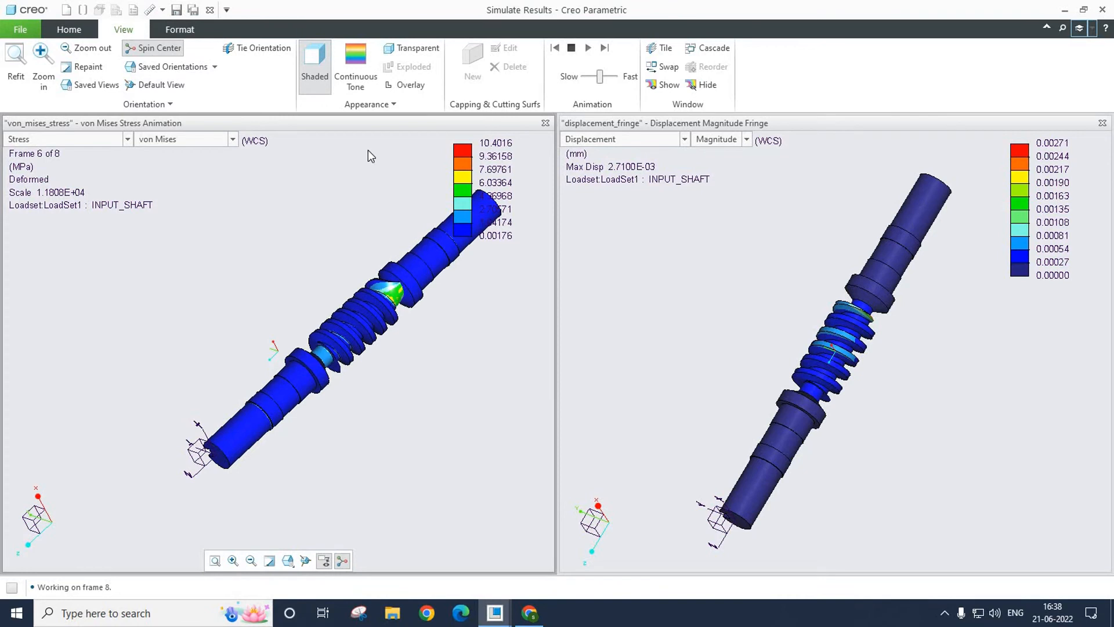
{"action": "left_click", "coordinate": [77, 29]}
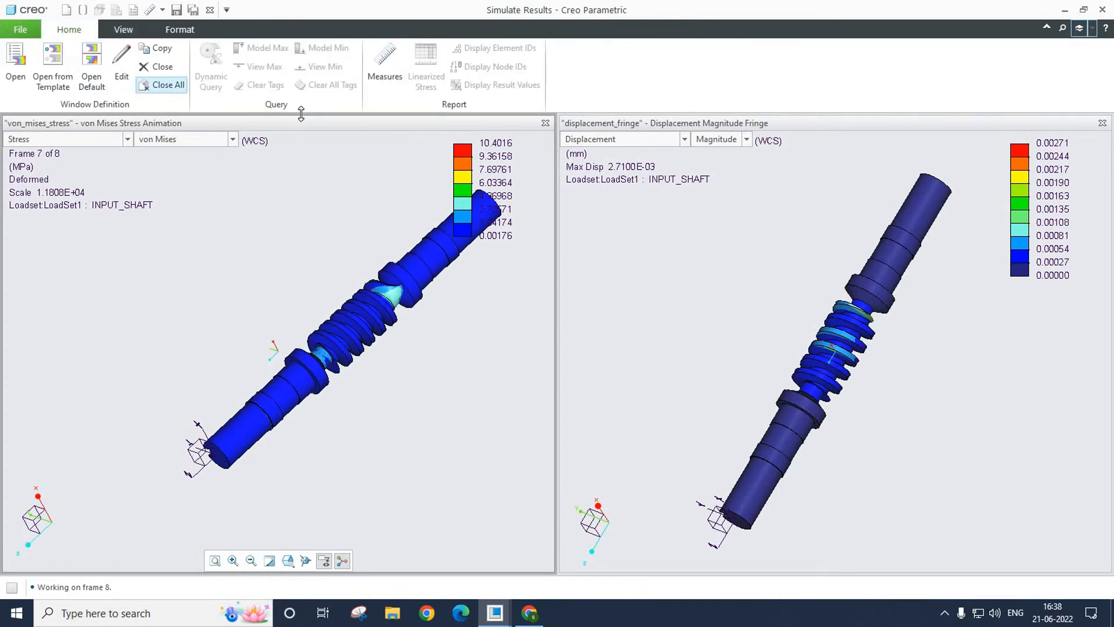
{"action": "left_click", "coordinate": [123, 29]}
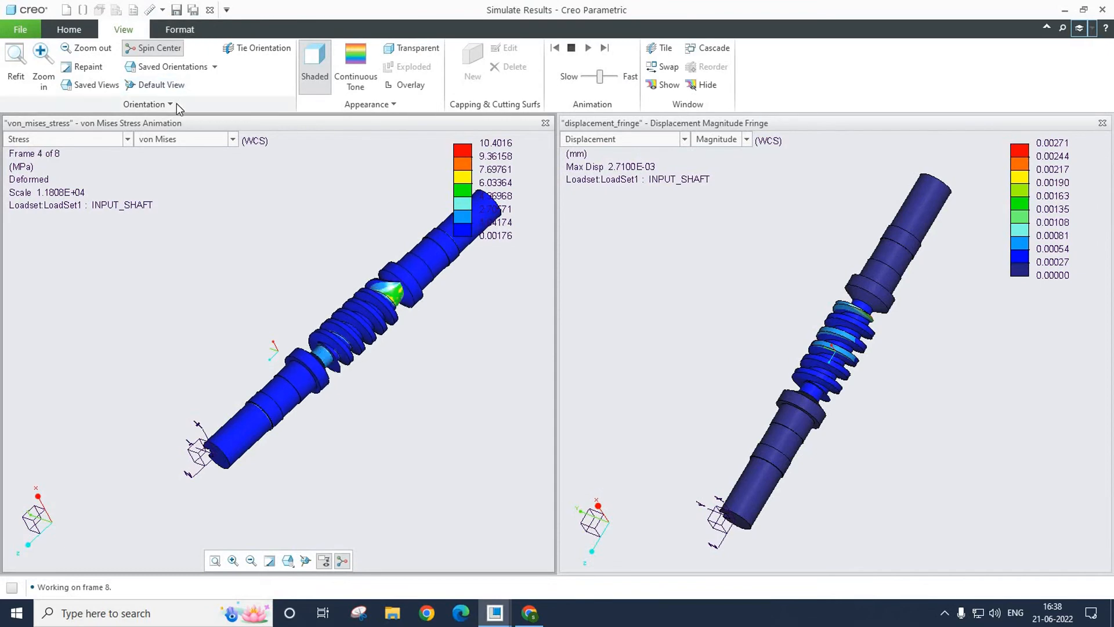
{"action": "left_click", "coordinate": [168, 31]}
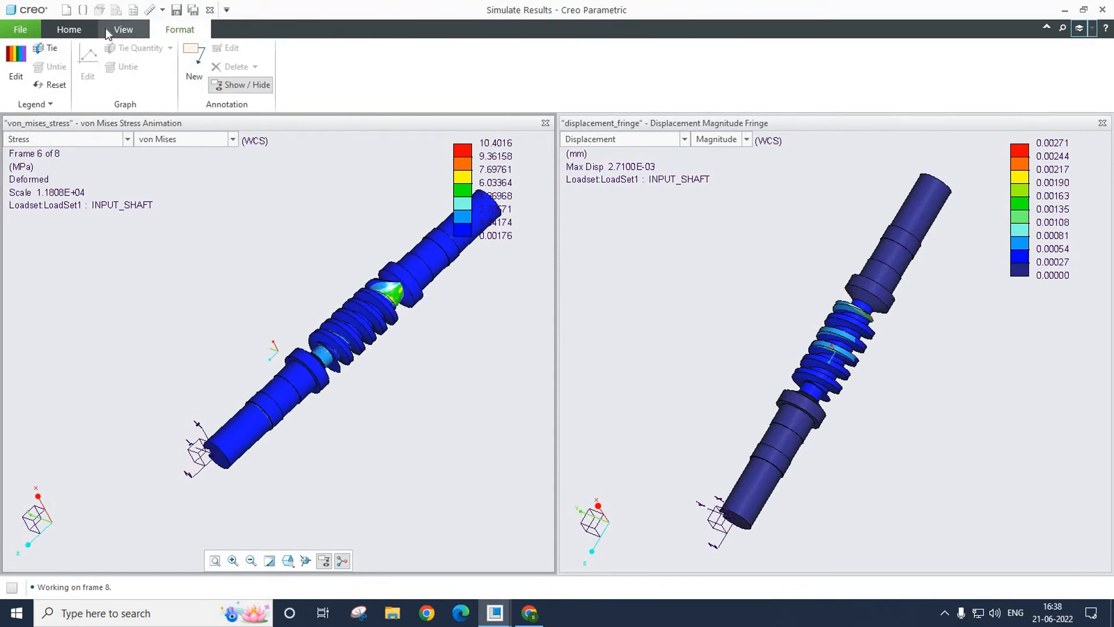
{"action": "left_click", "coordinate": [123, 29]}
Step: Review the display type choices in the von Mises stress result definition, keep Fringe and show the result again
{"action": "double_click", "coordinate": [345, 340]}
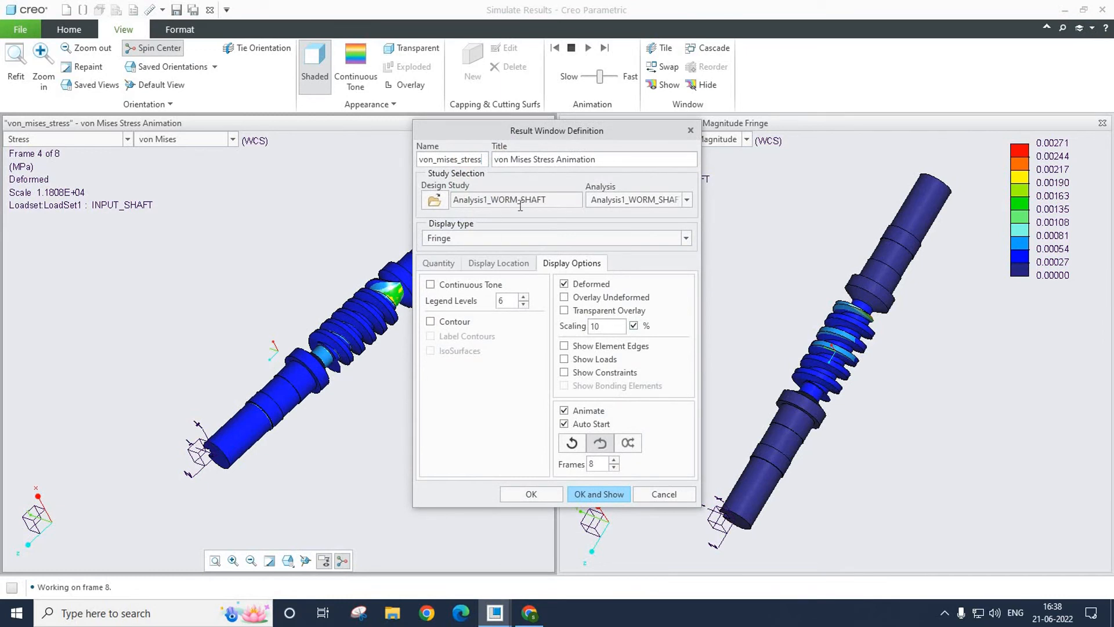
{"action": "left_click", "coordinate": [480, 236]}
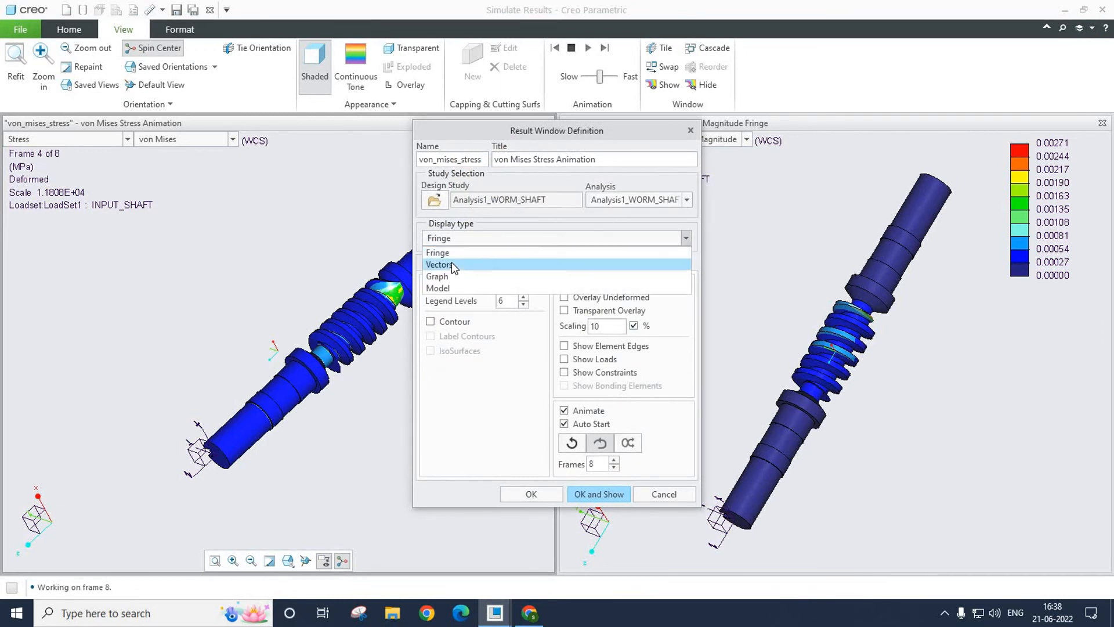
{"action": "left_click", "coordinate": [486, 363]}
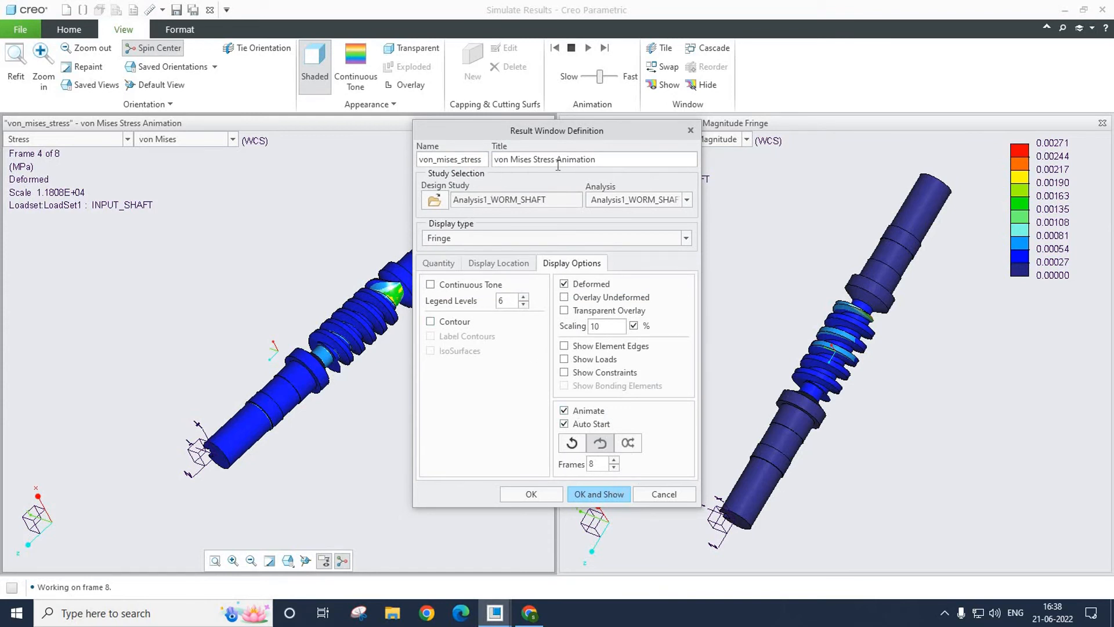
{"action": "left_click", "coordinate": [609, 496]}
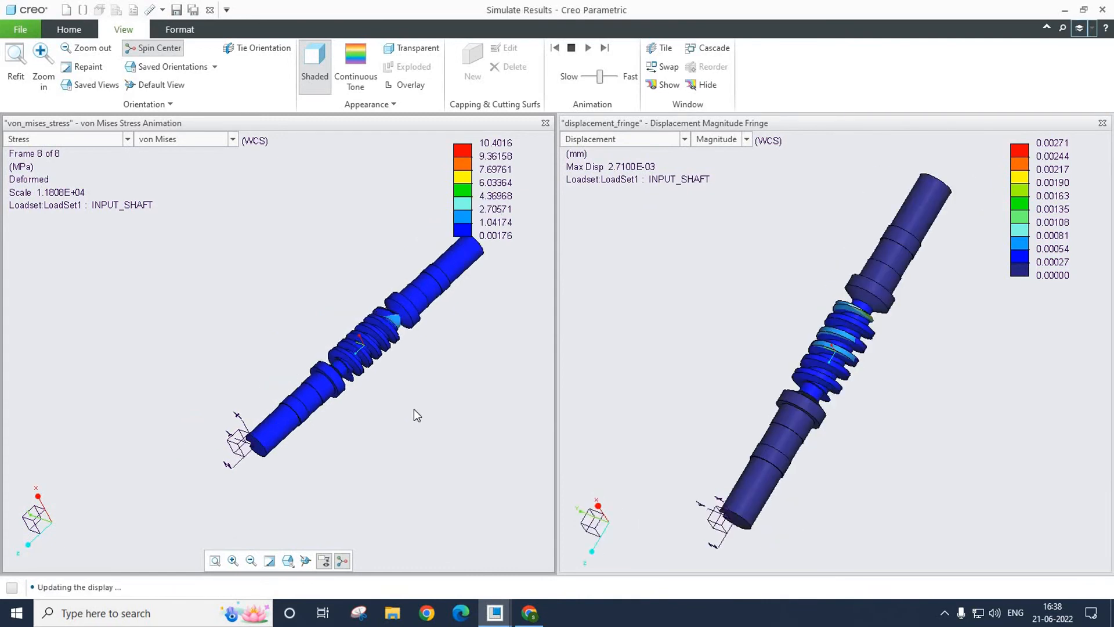
Step: Inspect the shaft in the von Mises stress animation from another angle and close that result window
{"action": "scroll", "coordinate": [396, 417], "scroll_direction": "down", "scroll_amount": 3}
{"action": "middle_click_drag", "start_coordinate": [446, 326], "coordinate": [525, 543]}
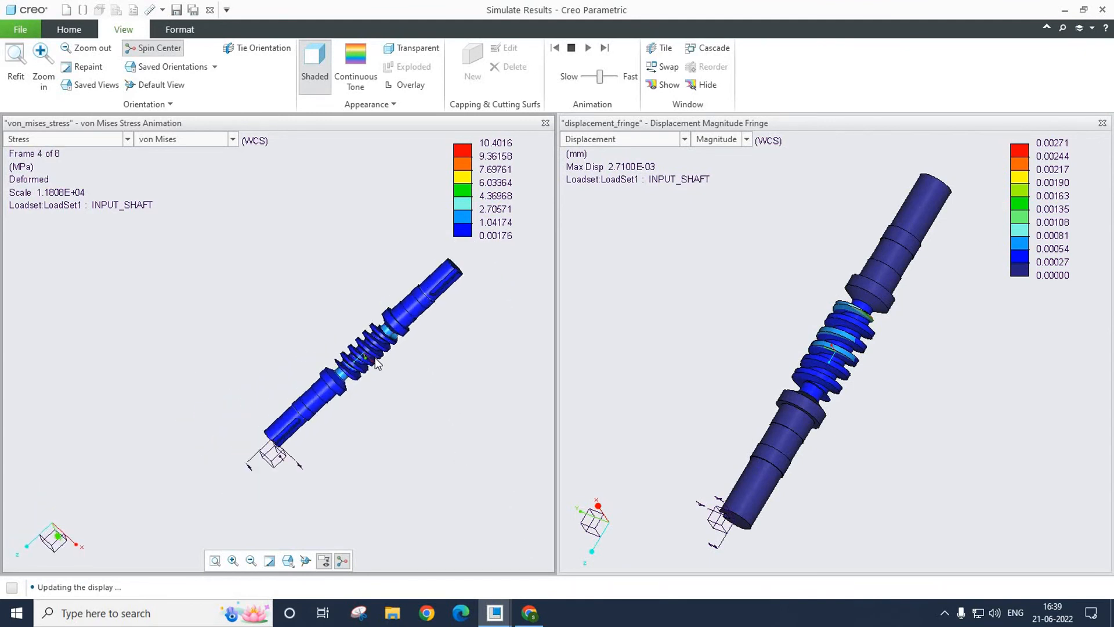
{"action": "left_click", "coordinate": [545, 124]}
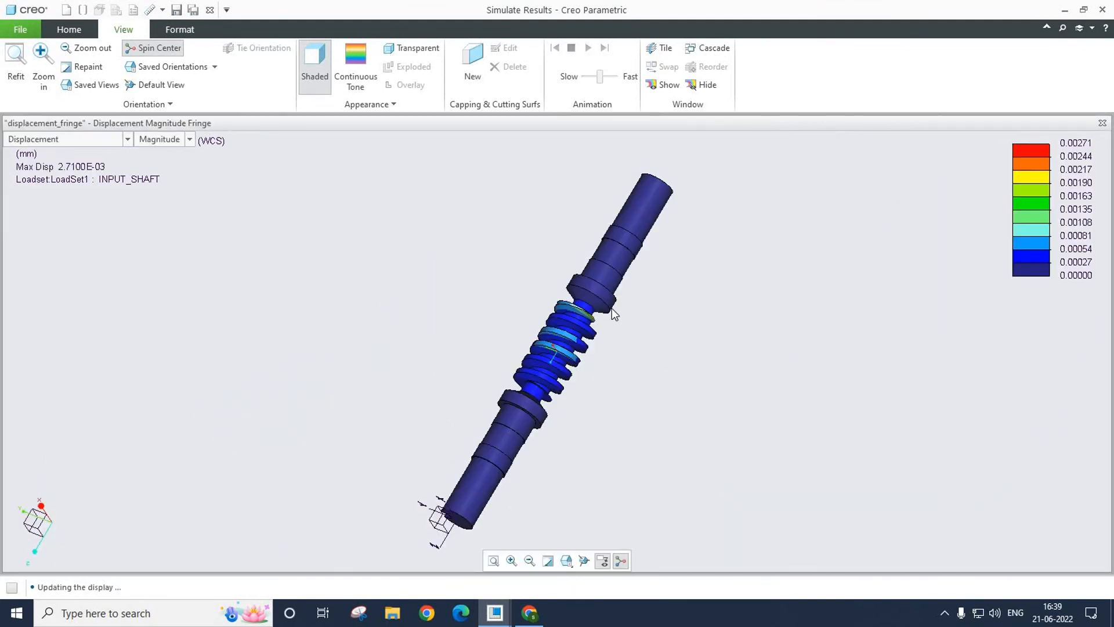
Step: Set the displacement fringe legend to 7 levels, keeping the Structural spectrum
{"action": "left_click", "coordinate": [188, 27]}
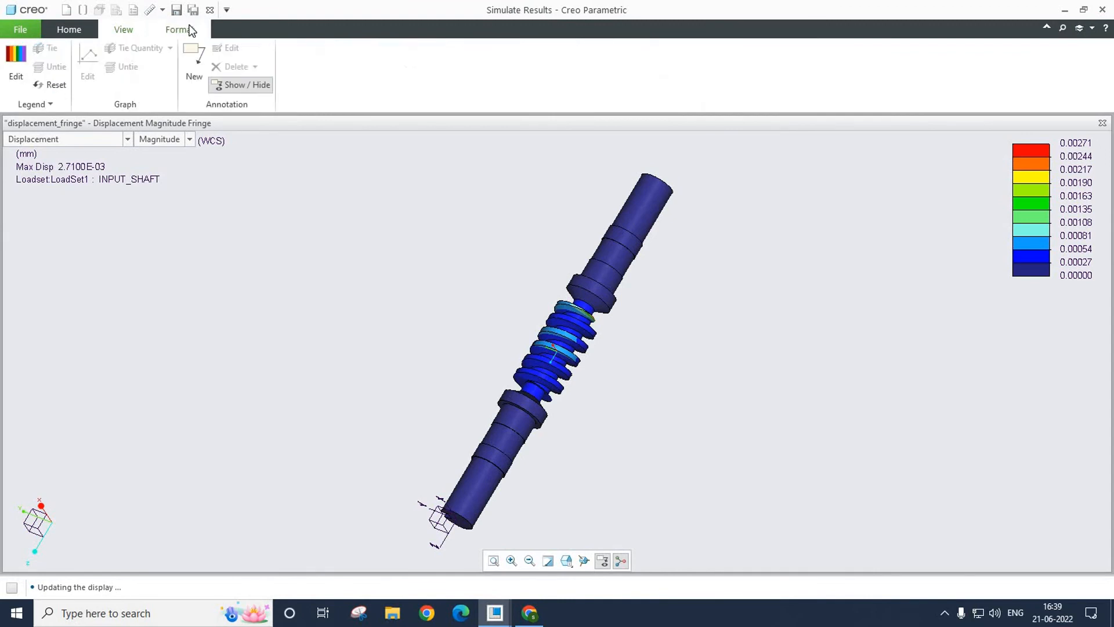
{"action": "left_click", "coordinate": [17, 70]}
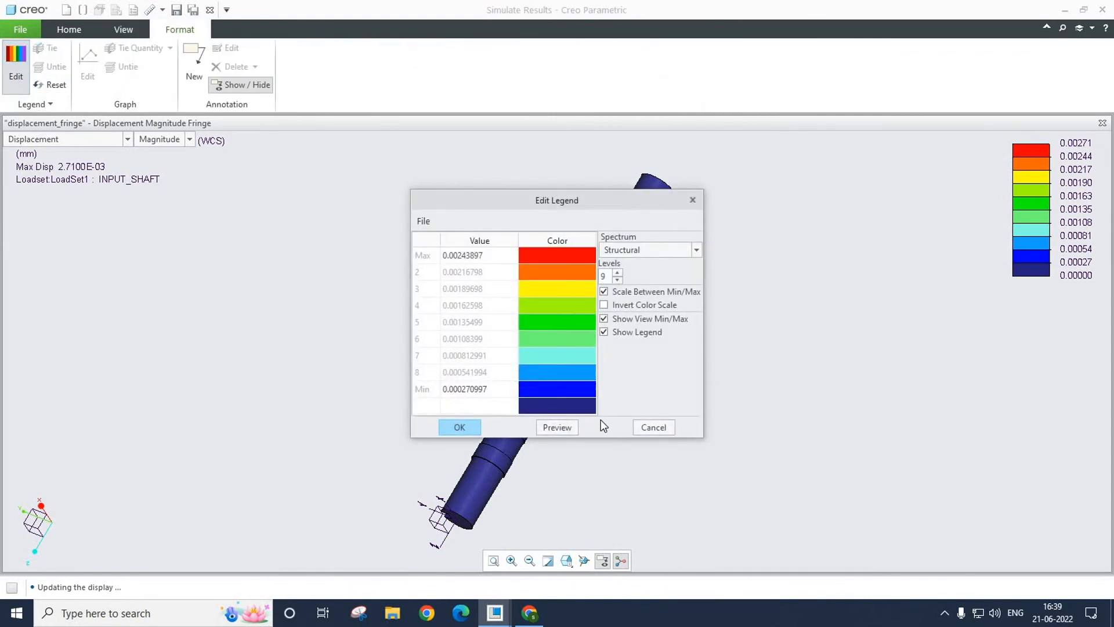
{"action": "left_click", "coordinate": [617, 280]}
{"action": "left_click", "coordinate": [618, 281]}
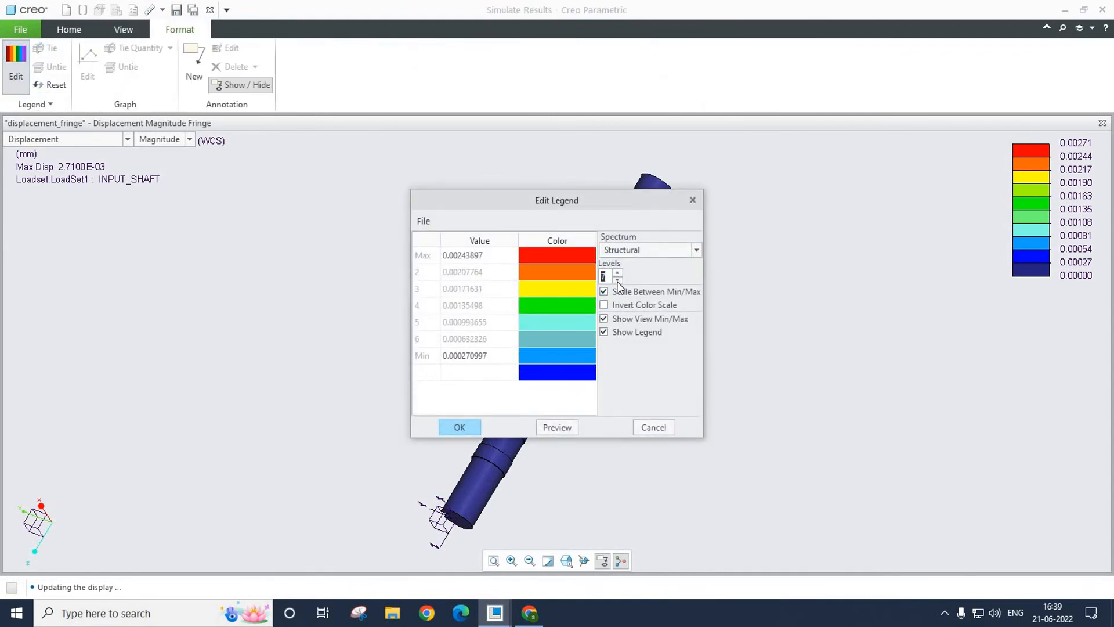
{"action": "left_click", "coordinate": [458, 427]}
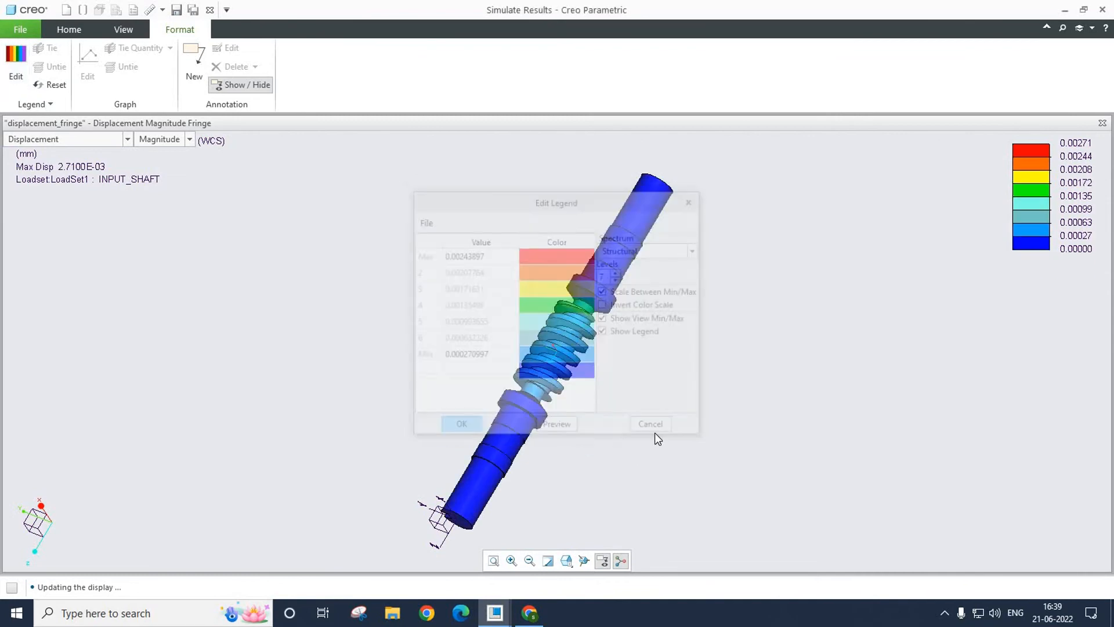
Step: Examine the displacement fringe colours at the end of the worm thread beside the shaft shoulder
{"action": "scroll", "coordinate": [579, 418], "scroll_direction": "up", "scroll_amount": 1}
{"action": "middle_click_drag", "start_coordinate": [579, 418], "coordinate": [587, 374]}
{"action": "scroll", "coordinate": [577, 313], "scroll_direction": "down", "scroll_amount": 10}
{"action": "scroll", "coordinate": [586, 374], "scroll_direction": "up", "scroll_amount": 3}
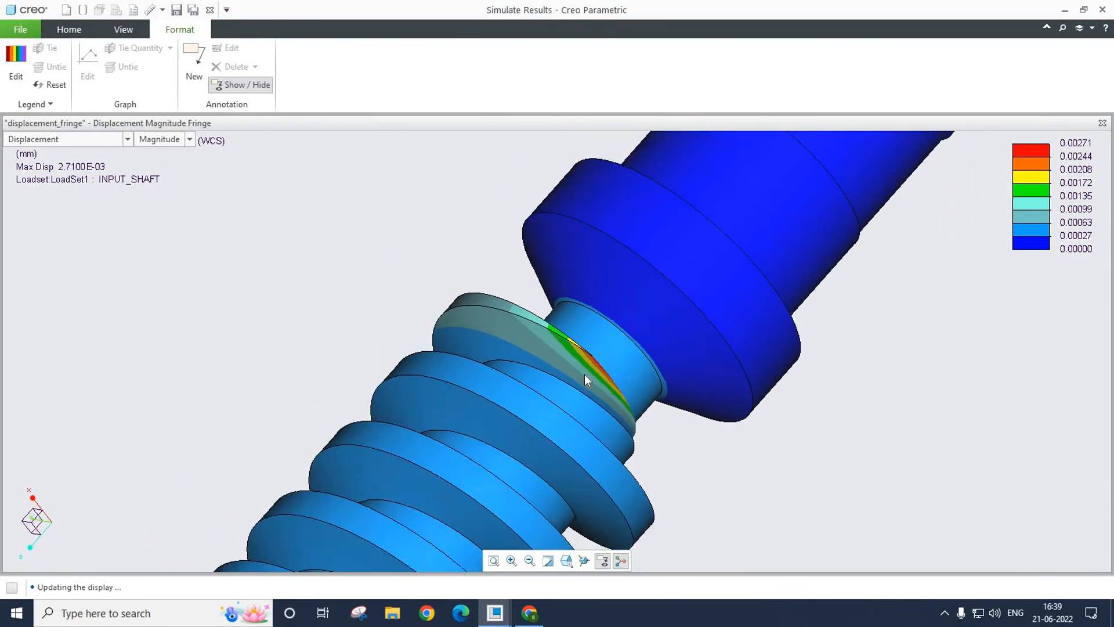
{"action": "scroll", "coordinate": [584, 374], "scroll_direction": "up", "scroll_amount": 5}
{"action": "mouse_move", "coordinate": [541, 358]}
{"action": "middle_mouse_down"}
{"action": "mouse_move", "coordinate": [511, 367]}
{"action": "mouse_move", "coordinate": [516, 389]}
{"action": "mouse_move", "coordinate": [506, 371]}
{"action": "middle_mouse_up"}
{"action": "scroll", "coordinate": [511, 368], "scroll_direction": "up", "scroll_amount": 5}
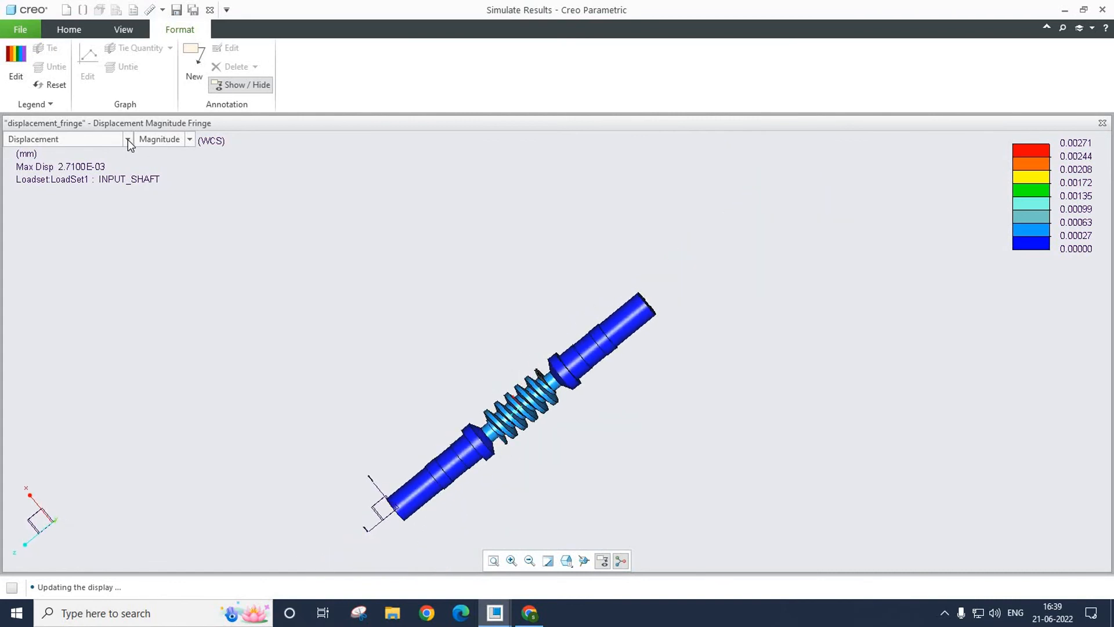
Step: Review the result quantity choices, keep Displacement, and inspect the displacement fringe along the worm threads from several angles
{"action": "left_click", "coordinate": [128, 139]}
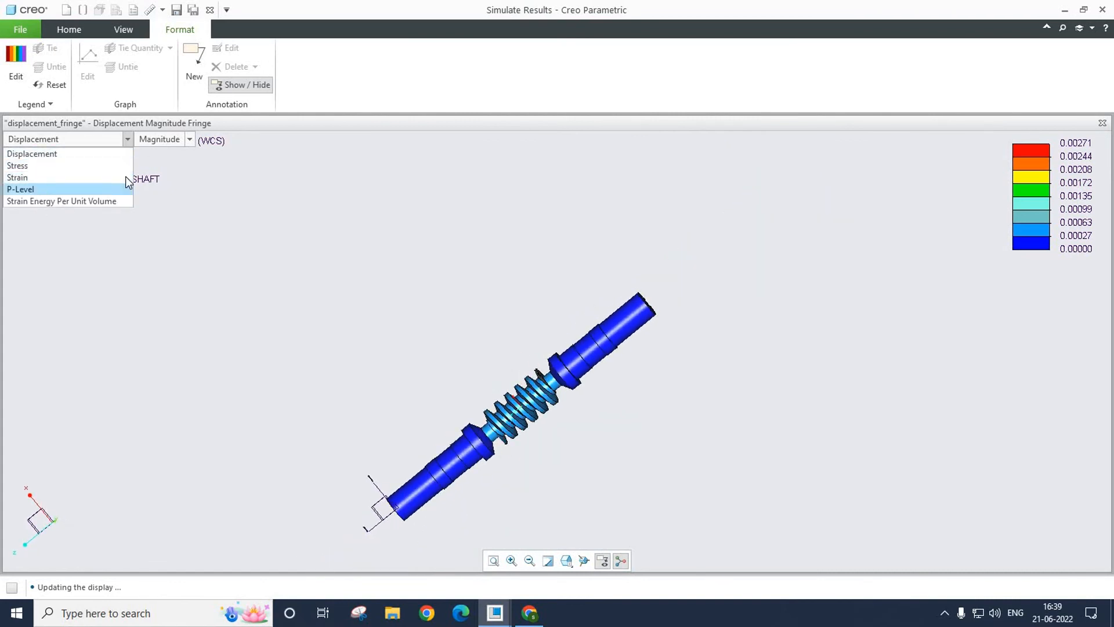
{"action": "left_click", "coordinate": [110, 153]}
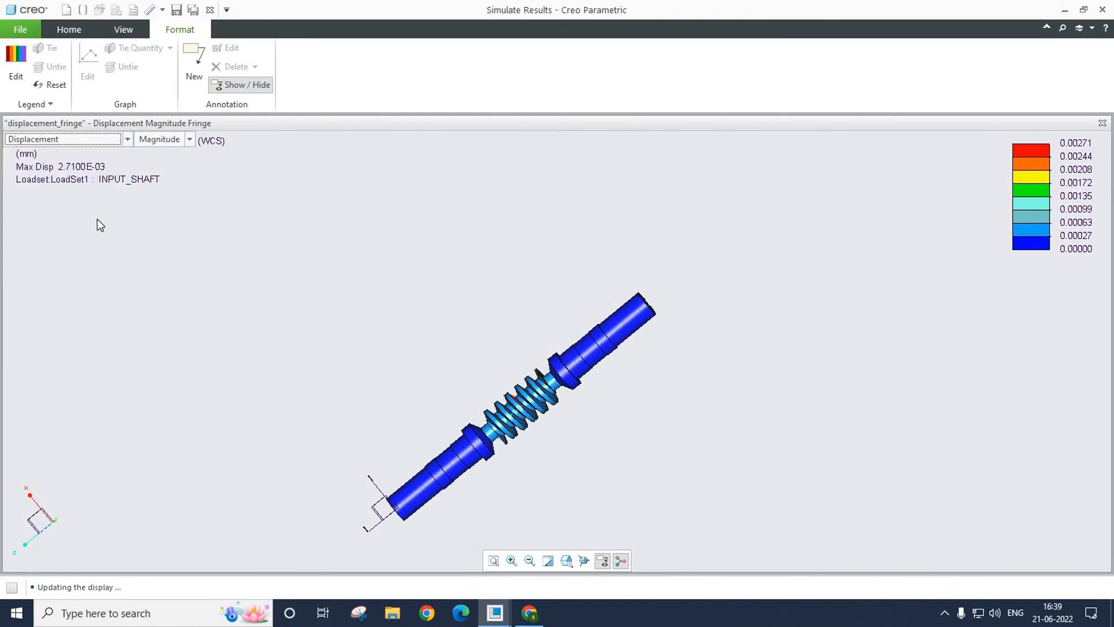
{"action": "scroll", "coordinate": [531, 437], "scroll_direction": "down", "scroll_amount": 5}
{"action": "middle_click_drag", "start_coordinate": [516, 399], "coordinate": [557, 281]}
{"action": "scroll", "coordinate": [557, 281], "scroll_direction": "down", "scroll_amount": 6}
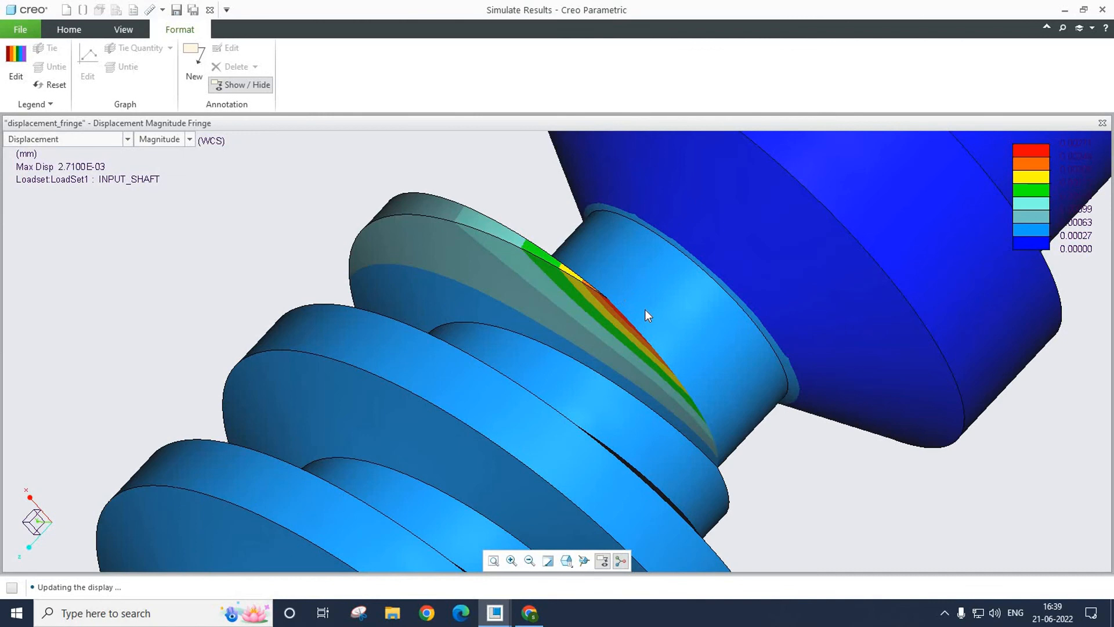
{"action": "scroll", "coordinate": [609, 324], "scroll_direction": "up", "scroll_amount": 6}
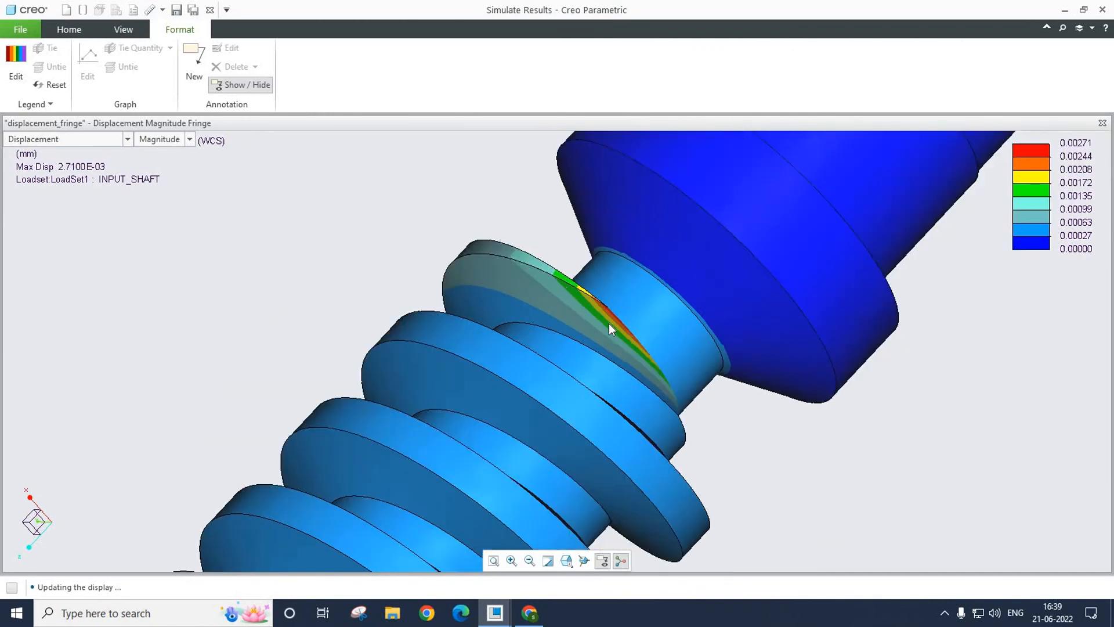
{"action": "middle_click_drag", "start_coordinate": [610, 280], "coordinate": [570, 259]}
{"action": "scroll", "coordinate": [590, 309], "scroll_direction": "up", "scroll_amount": 3}
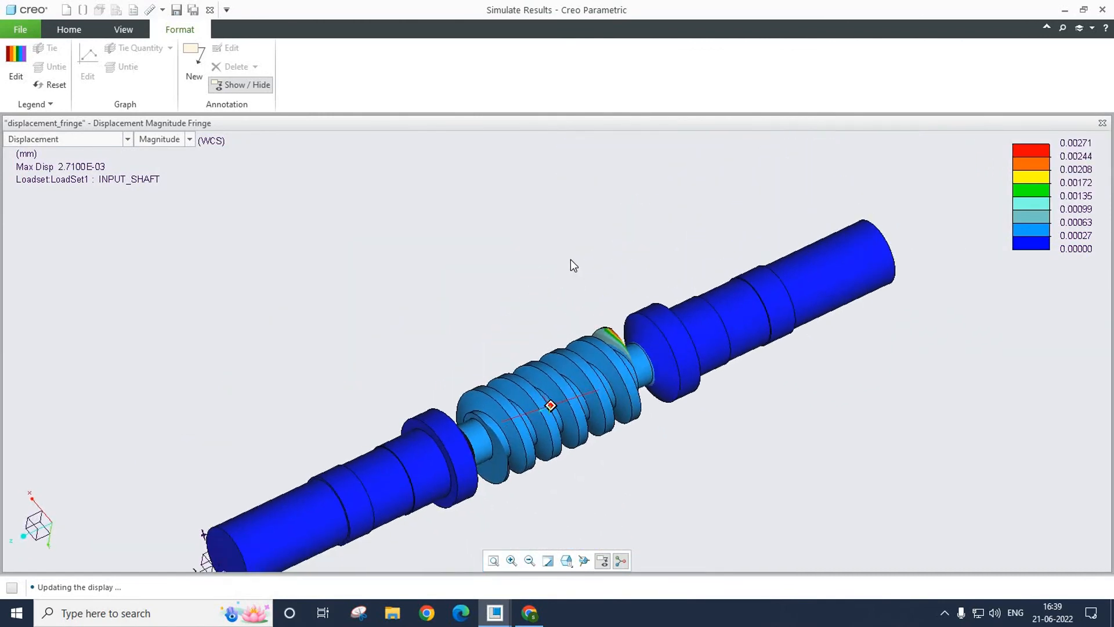
{"action": "scroll", "coordinate": [501, 429], "scroll_direction": "down", "scroll_amount": 8}
{"action": "middle_click_drag", "start_coordinate": [374, 434], "coordinate": [334, 399]}
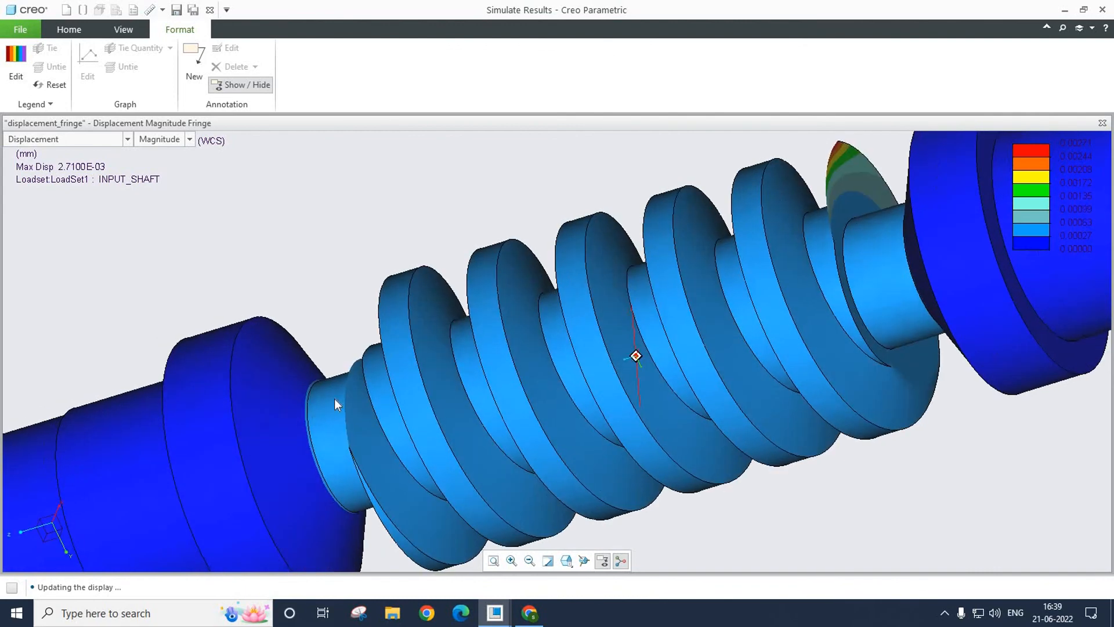
{"action": "scroll", "coordinate": [444, 419], "scroll_direction": "up", "scroll_amount": 6}
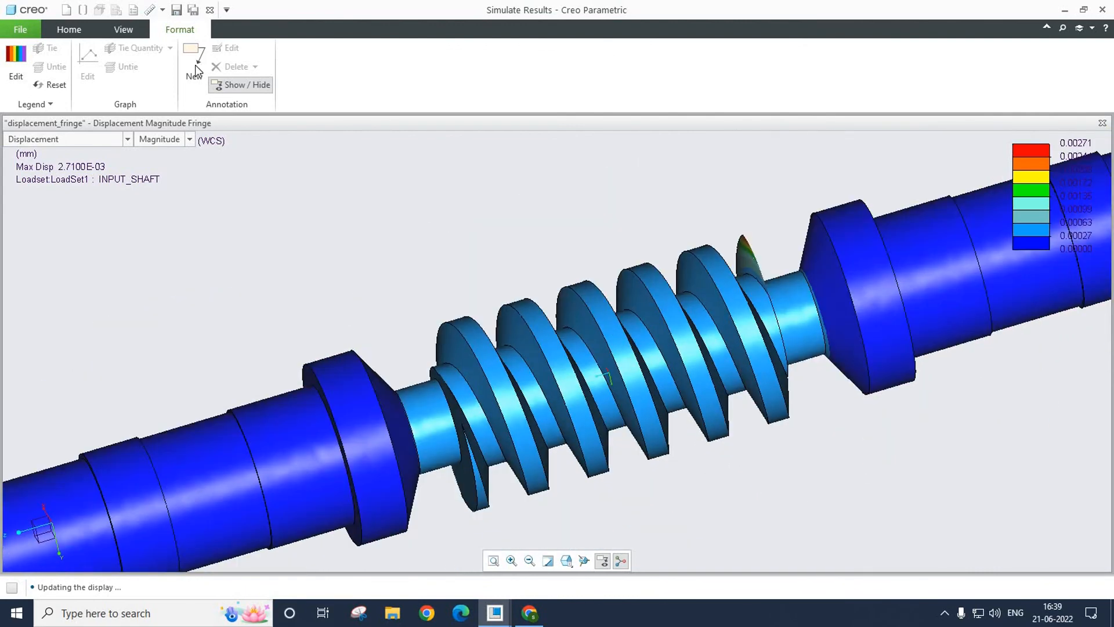
Step: Check the display options in the displacement result definition, show the result again and view the whole shaft
{"action": "left_click", "coordinate": [120, 30]}
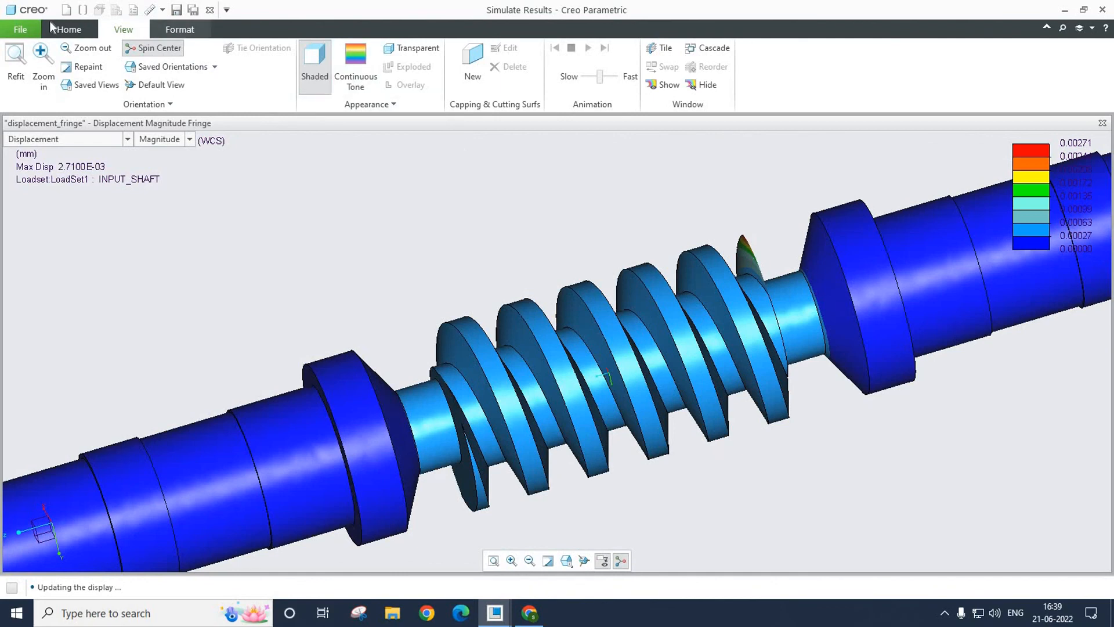
{"action": "left_click", "coordinate": [74, 30]}
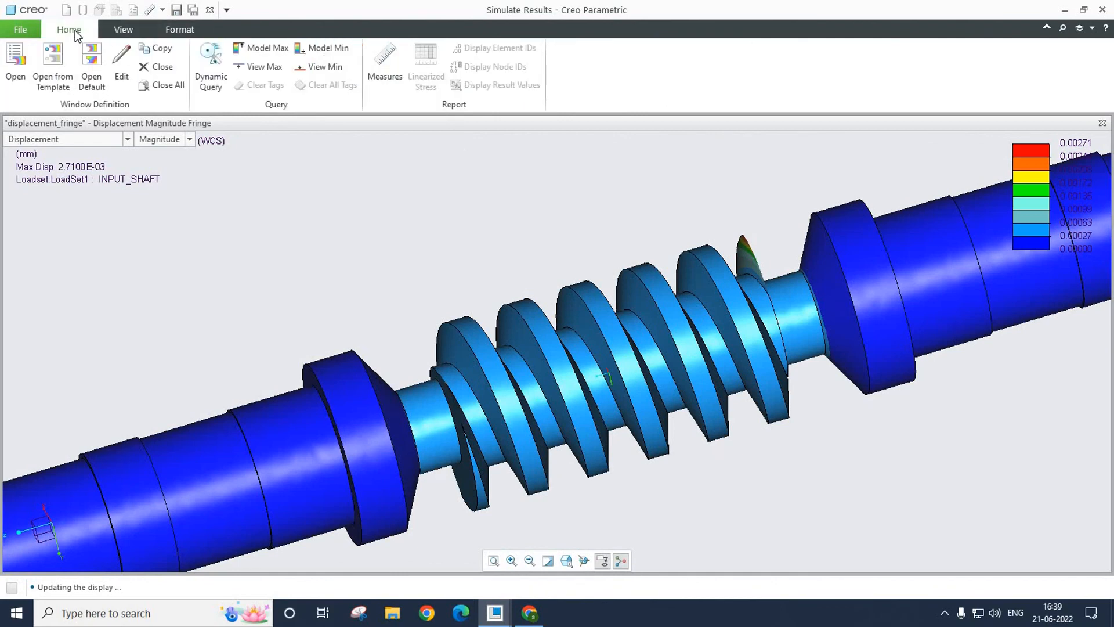
{"action": "left_click", "coordinate": [121, 65]}
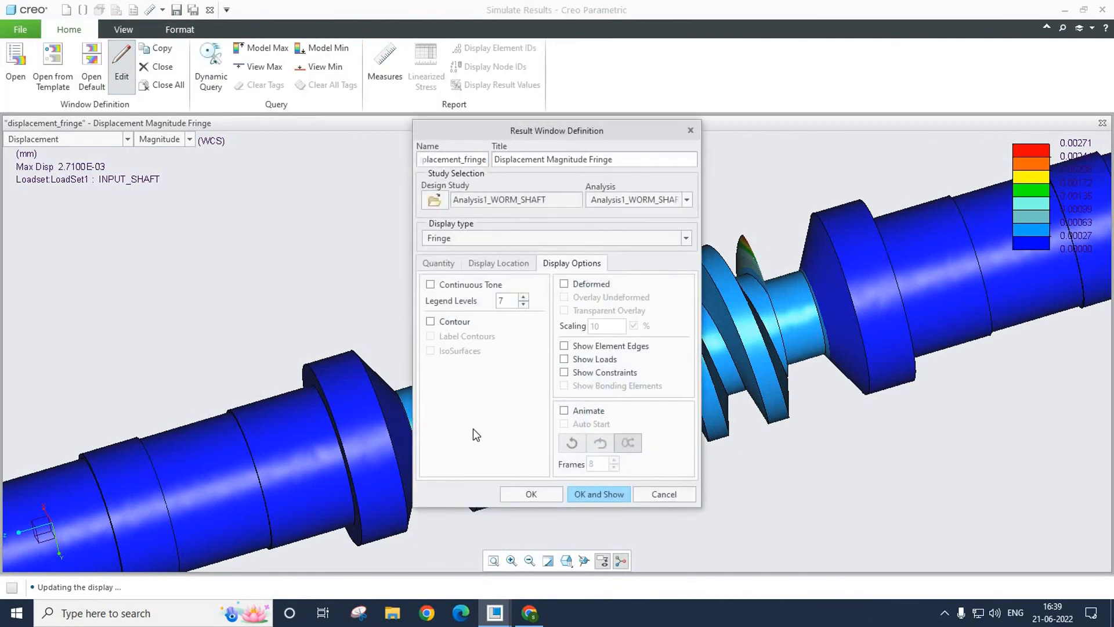
{"action": "left_click", "coordinate": [598, 494]}
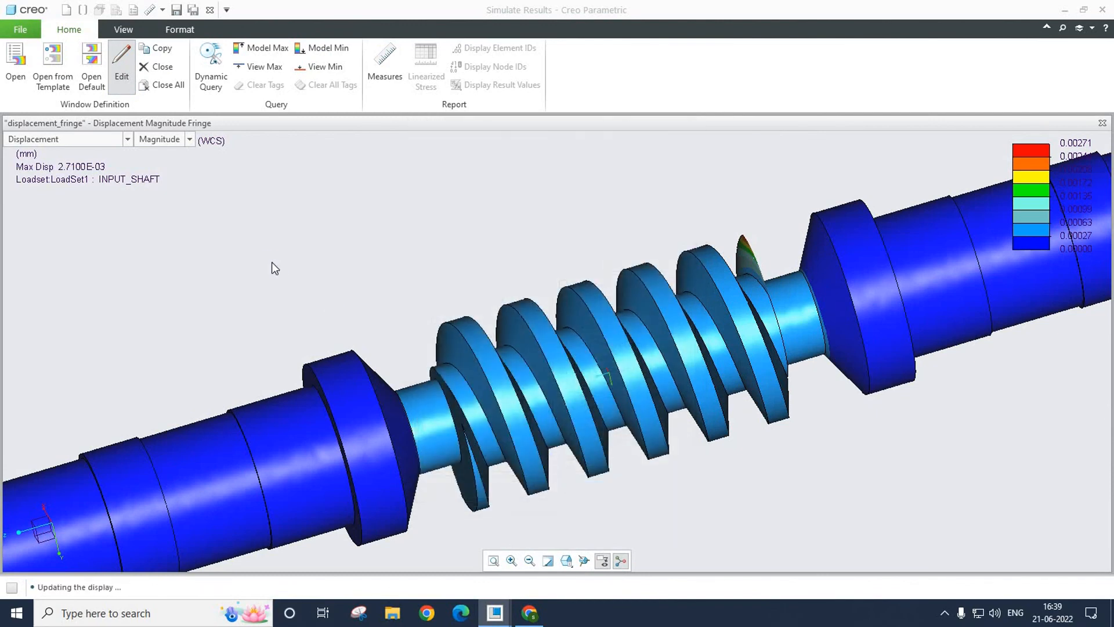
{"action": "scroll", "coordinate": [271, 263], "scroll_direction": "down", "scroll_amount": 3}
{"action": "scroll", "coordinate": [516, 327], "scroll_direction": "up", "scroll_amount": 5}
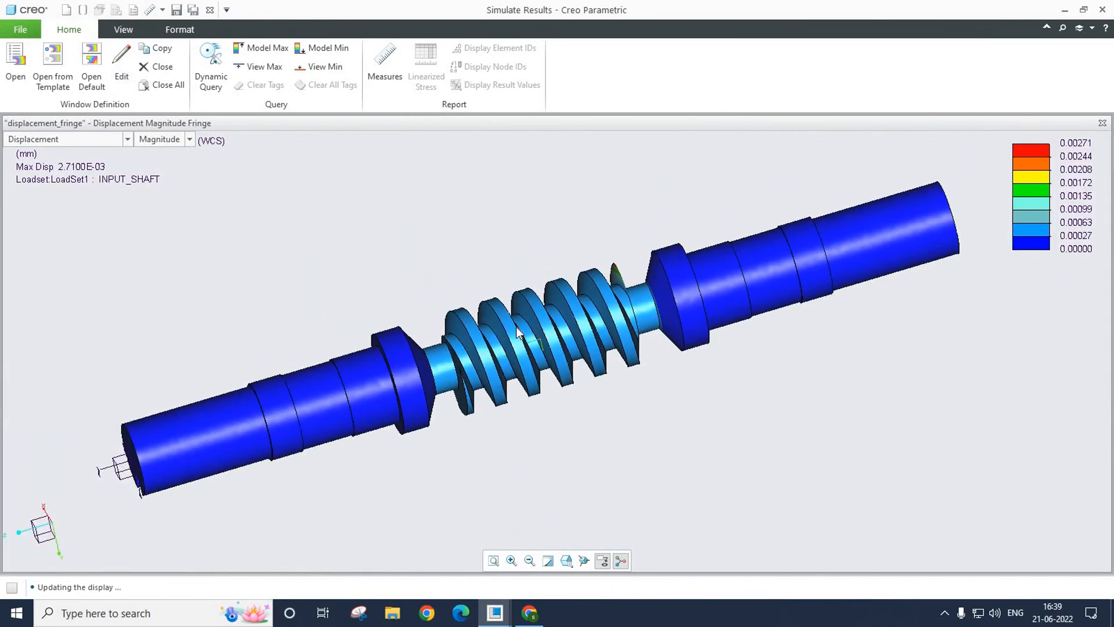
Step: Save the current displacement result window definition
{"action": "left_click", "coordinate": [7, 32]}
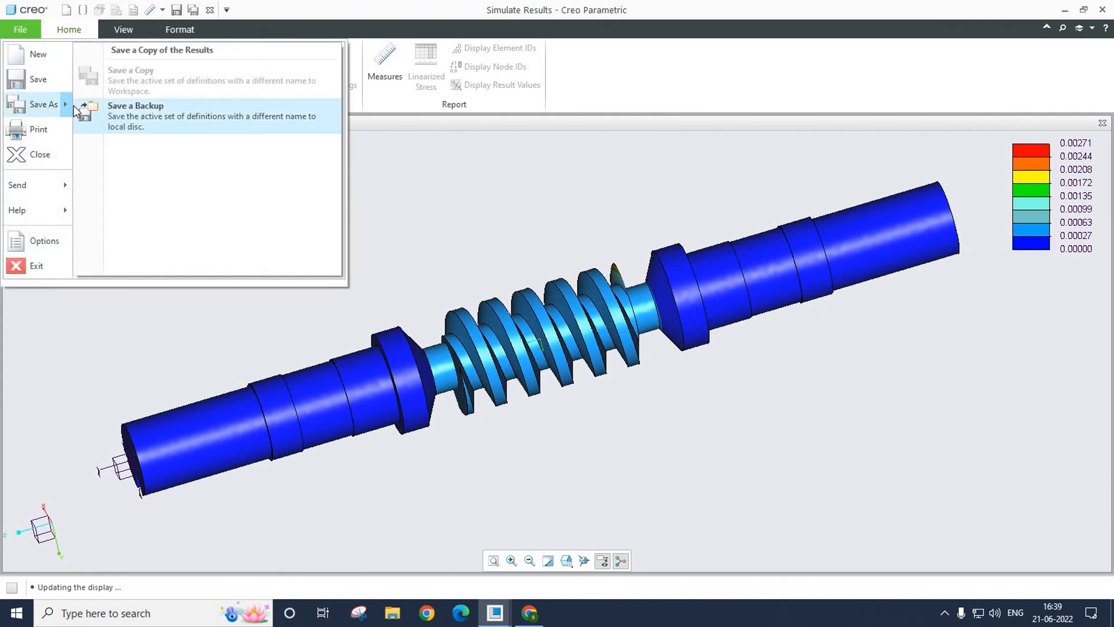
{"action": "left_click", "coordinate": [29, 78]}
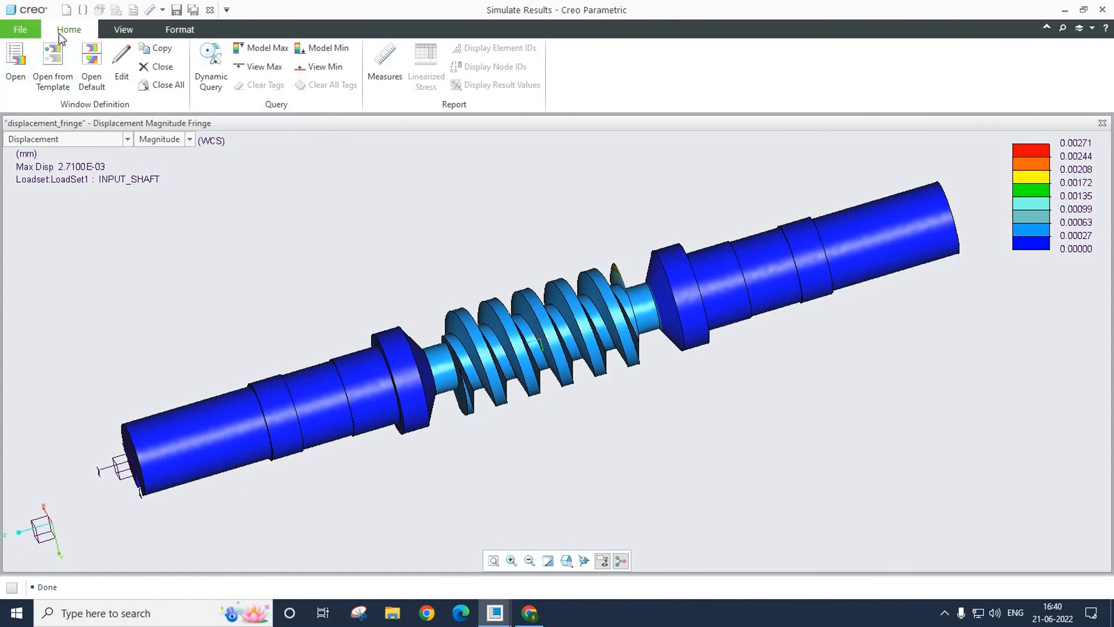
{"action": "left_click", "coordinate": [23, 30]}
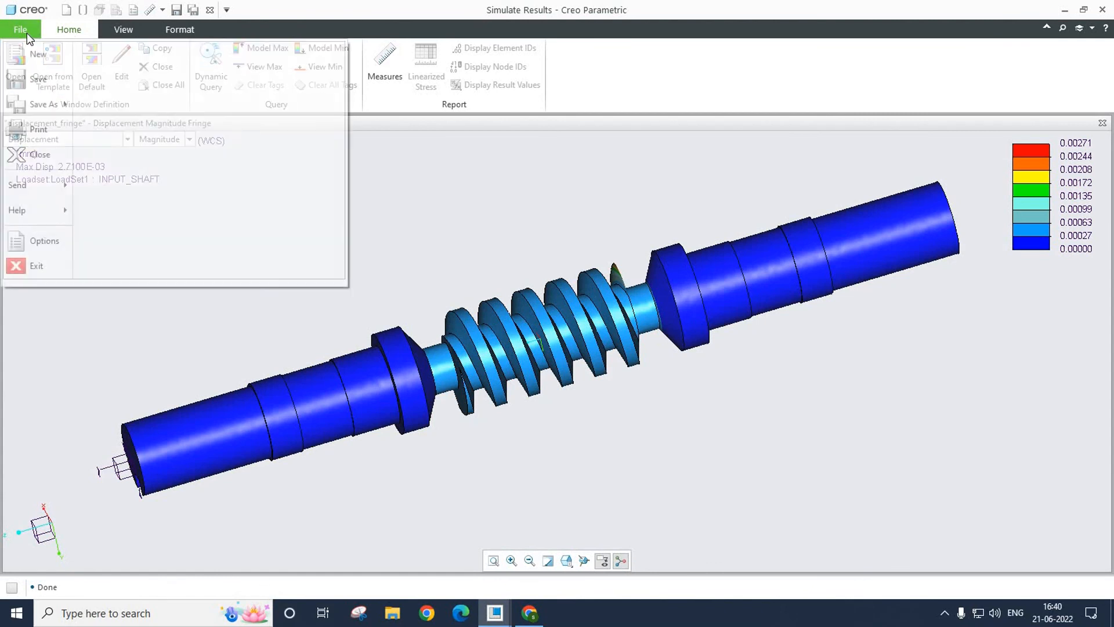
{"action": "left_click", "coordinate": [394, 222]}
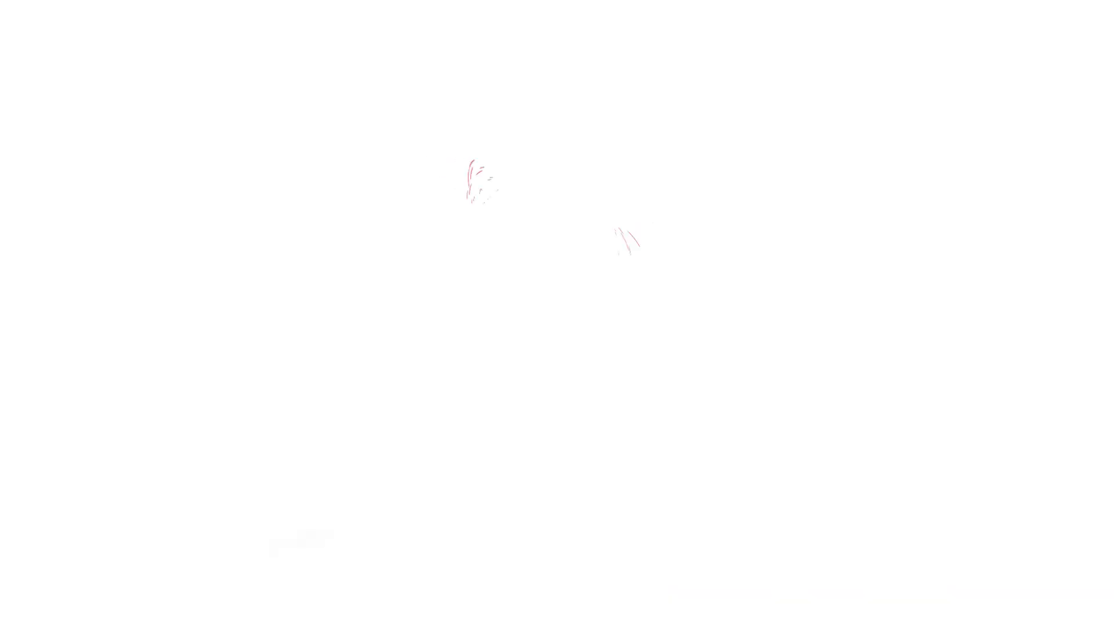